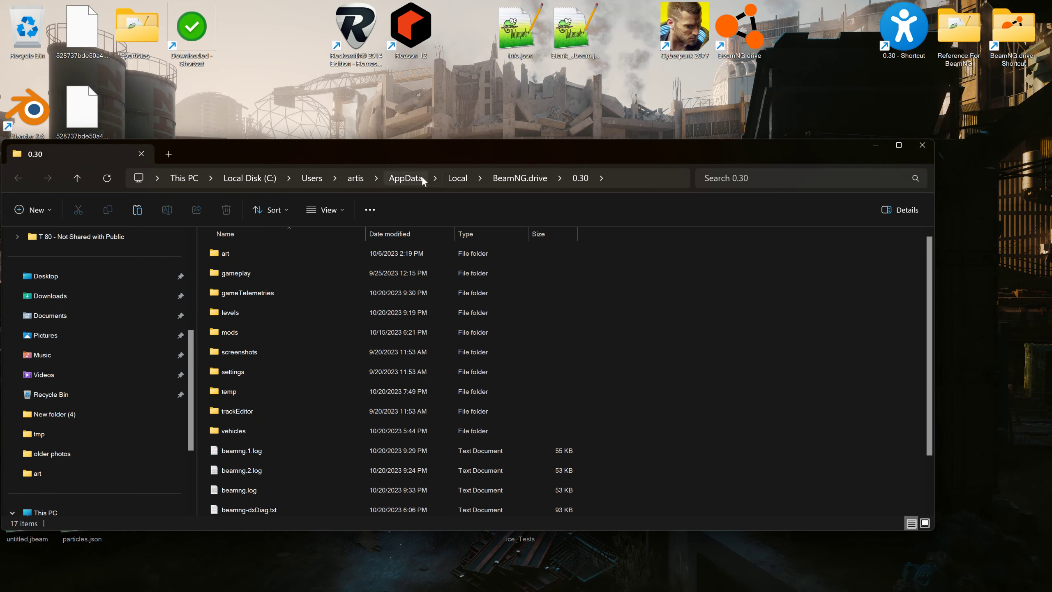
- Open the levels folder inside the BeamNG.drive 0.30 user folder
left_click_drag(445, 155, 465, 124)
double_click(281, 281)
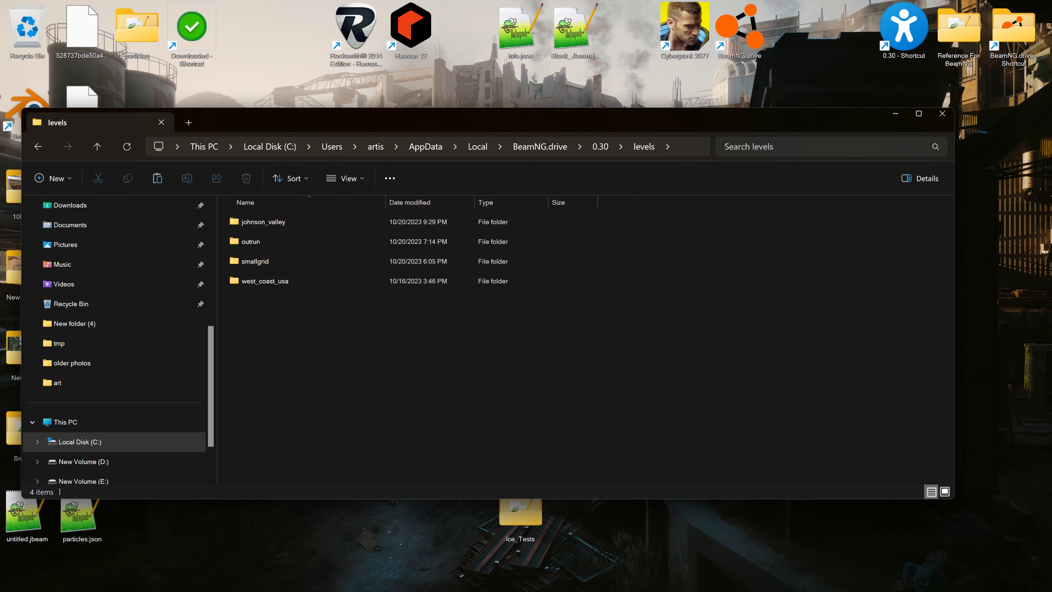
- Switch to Microsoft Edge, check the YouTube notifications for the comment about the terrain depth PNG, and minimize the browser
left_click(401, 578)
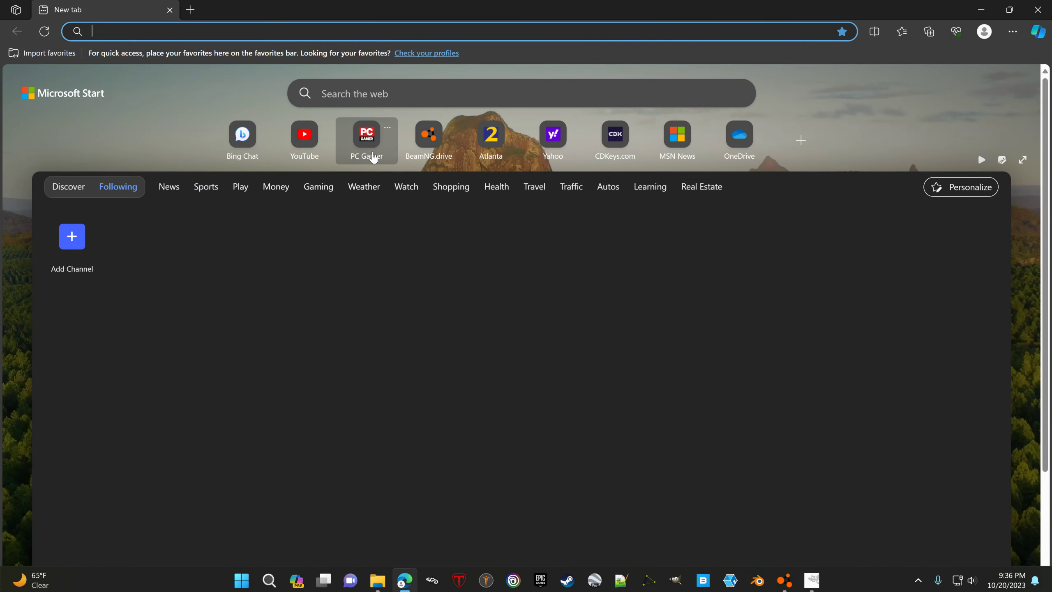
left_click(303, 131)
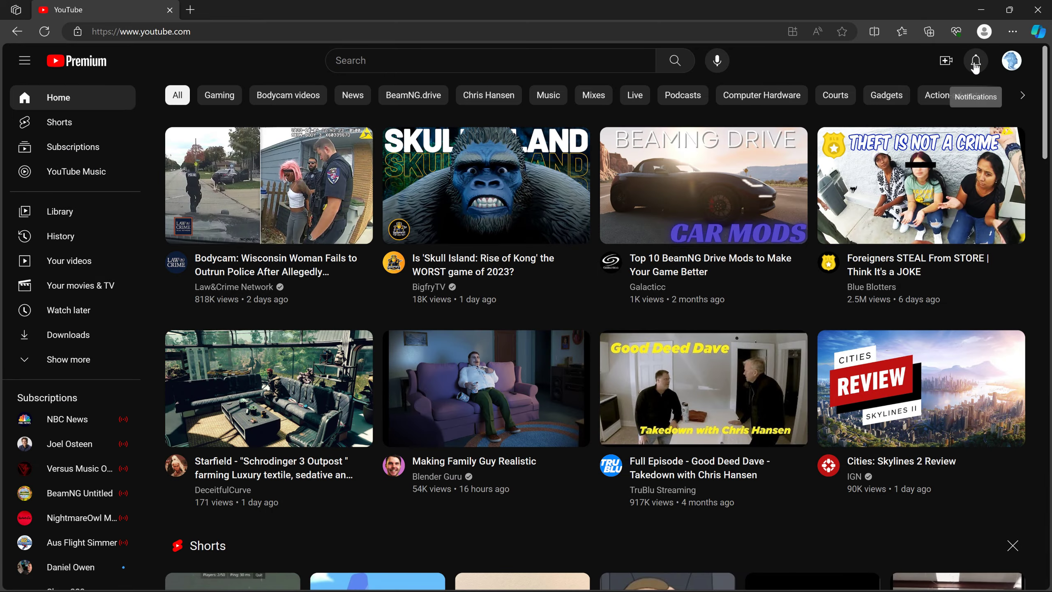
left_click(976, 65)
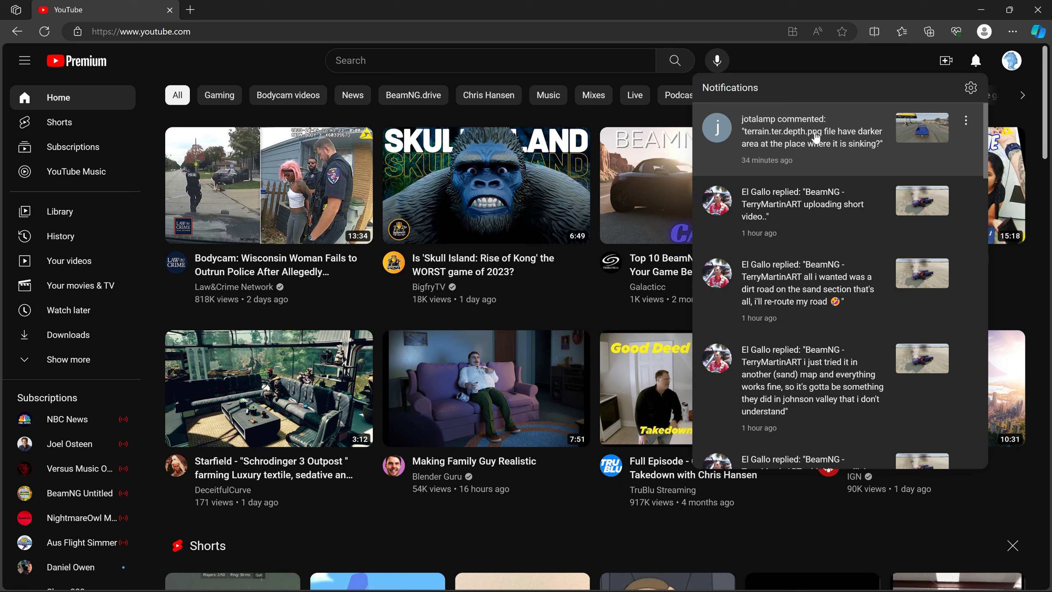
left_click(980, 9)
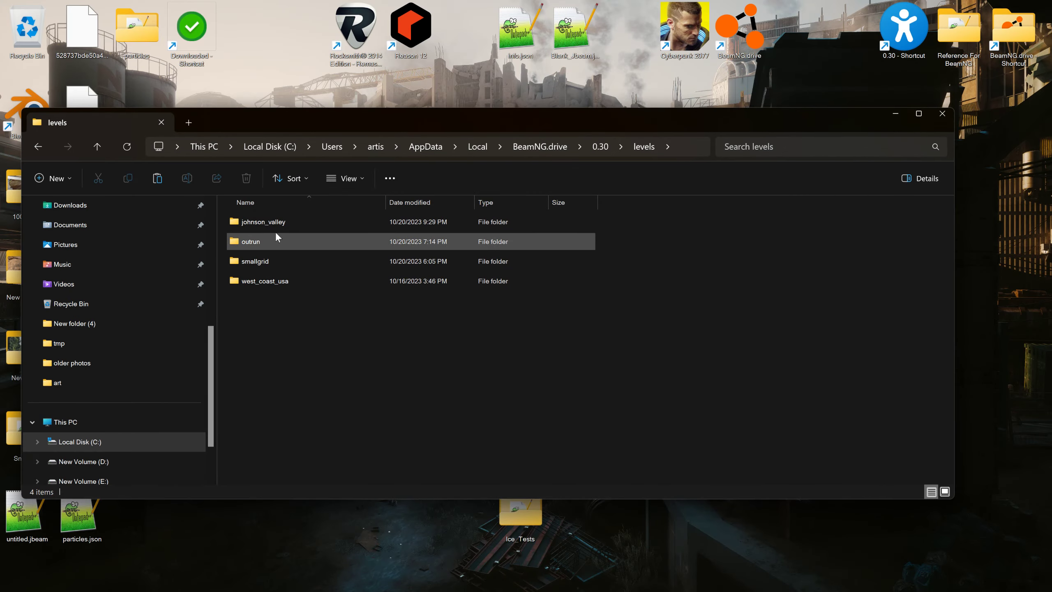
- From the BeamNG.drive desktop shortcut, open content\levels and go to the levels folder inside johnson_valley.zip
left_click_drag(681, 119, 597, 198)
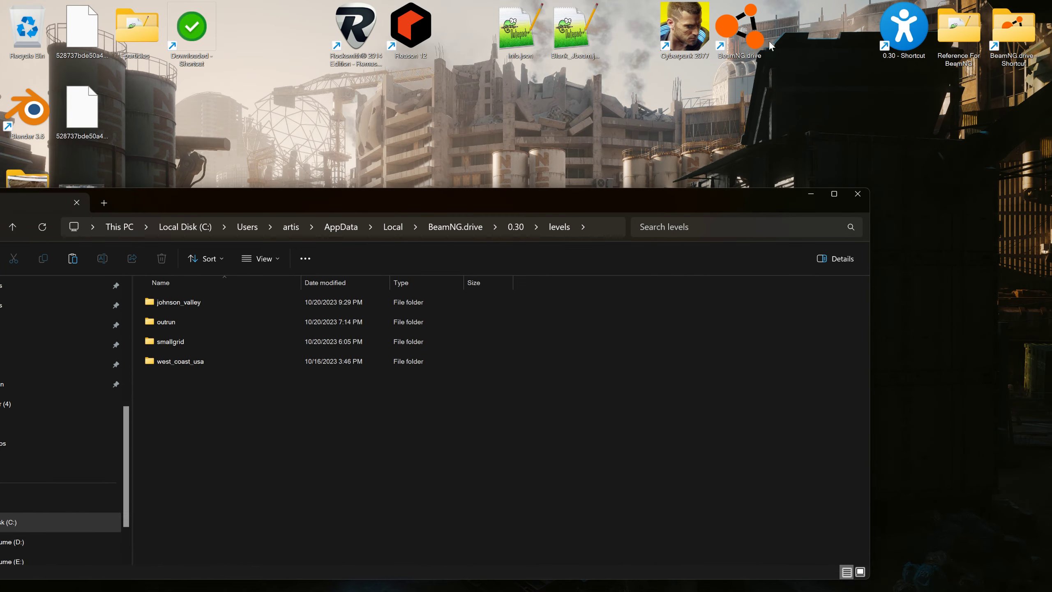
double_click(995, 33)
double_click(264, 175)
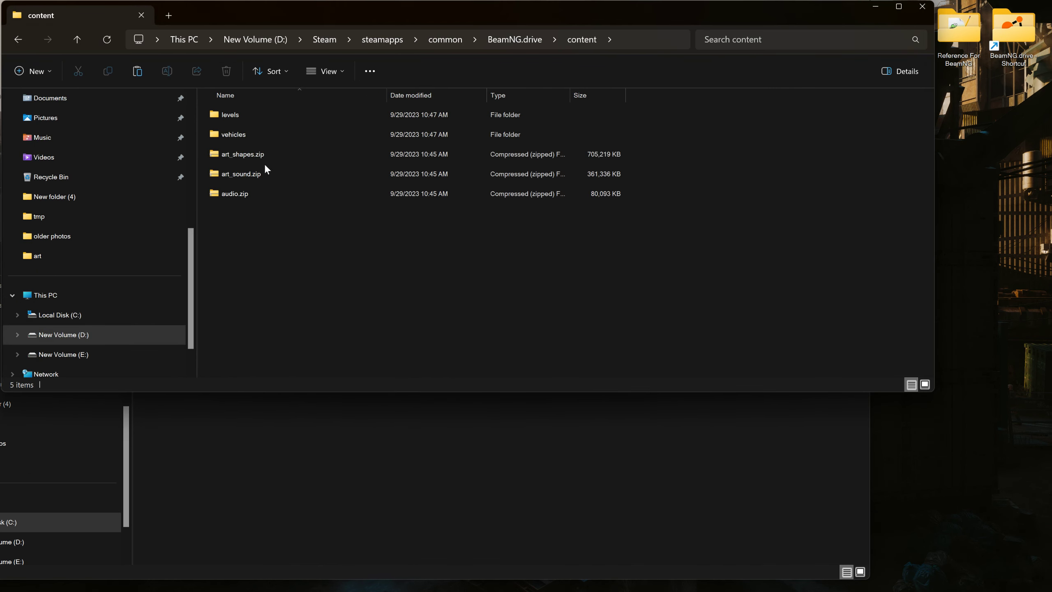
double_click(232, 115)
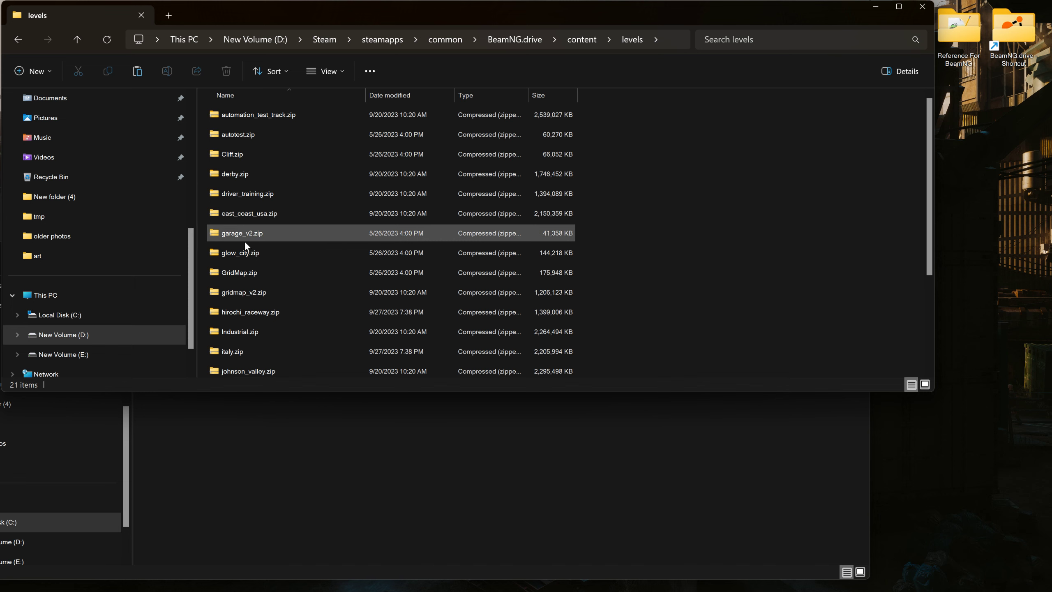
left_click(252, 372)
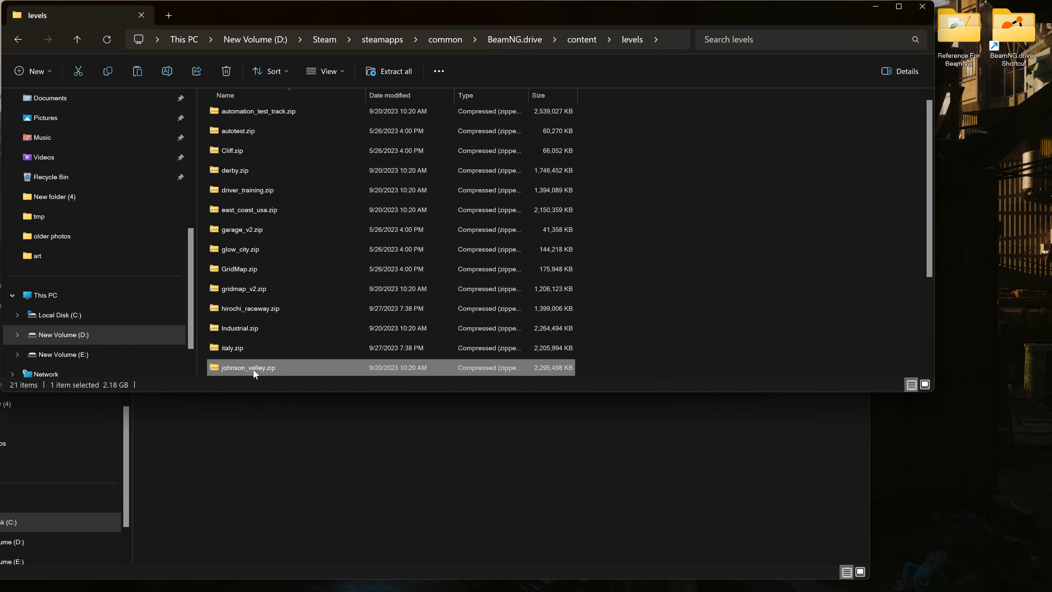
double_click(253, 370)
double_click(231, 112)
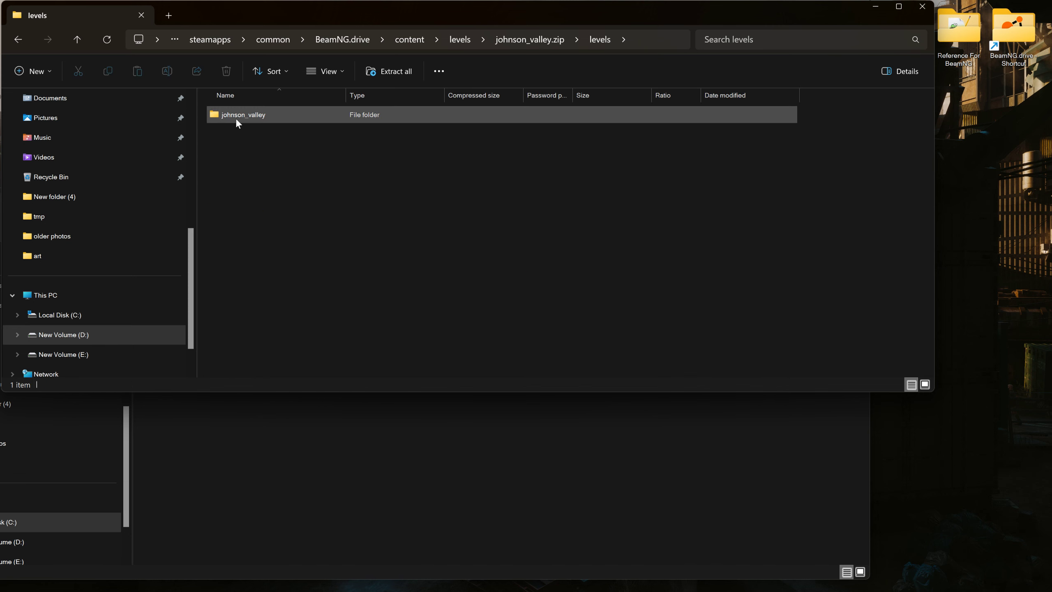
- Copy the johnson_valley folder from the archive and select the existing johnson_valley folder in the 0.30 user levels folder
right_click(234, 118)
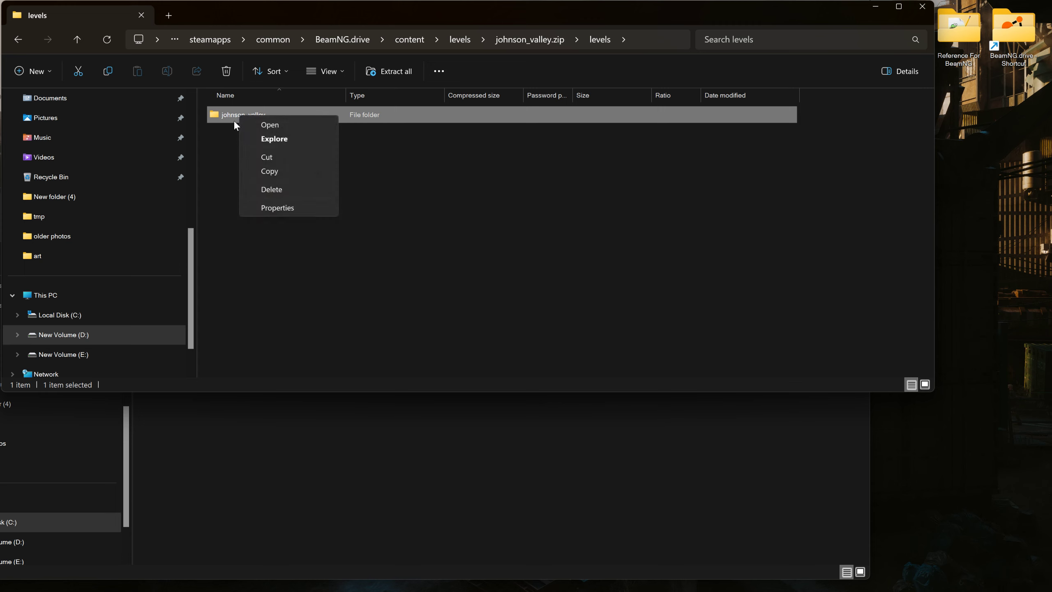
left_click(281, 178)
left_click(621, 435)
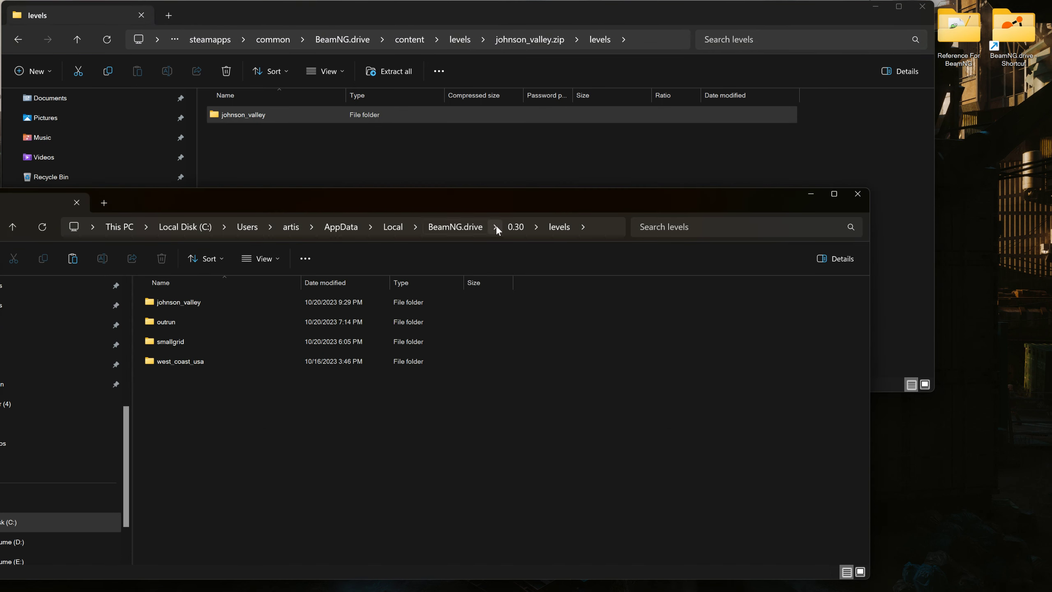
left_click(193, 303)
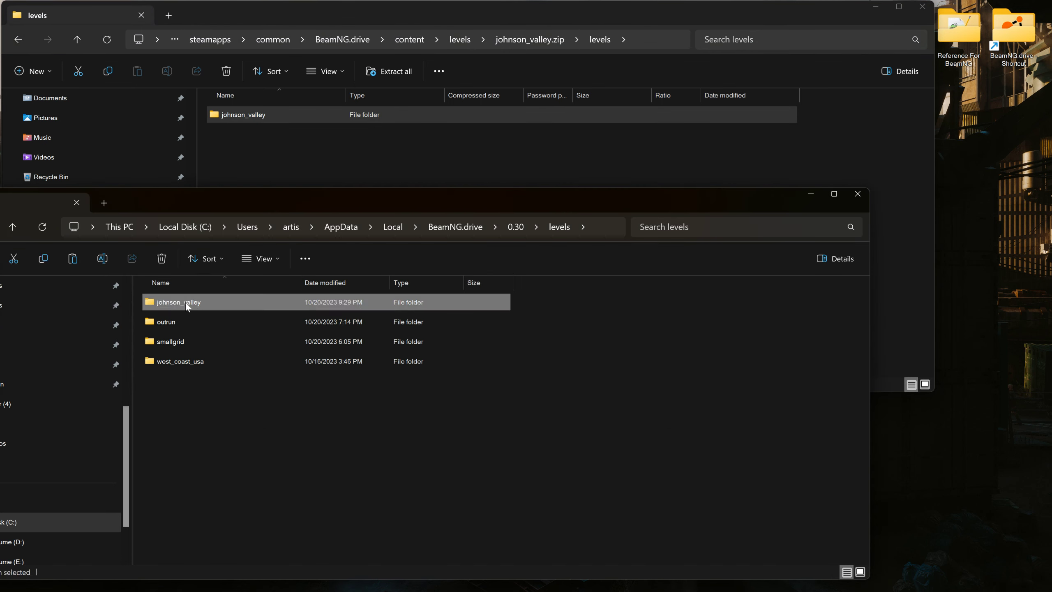
- Open theTerrain.ter.depth.png from the archive's johnson_valley folder and examine its gray textured areas up close
double_click(255, 110)
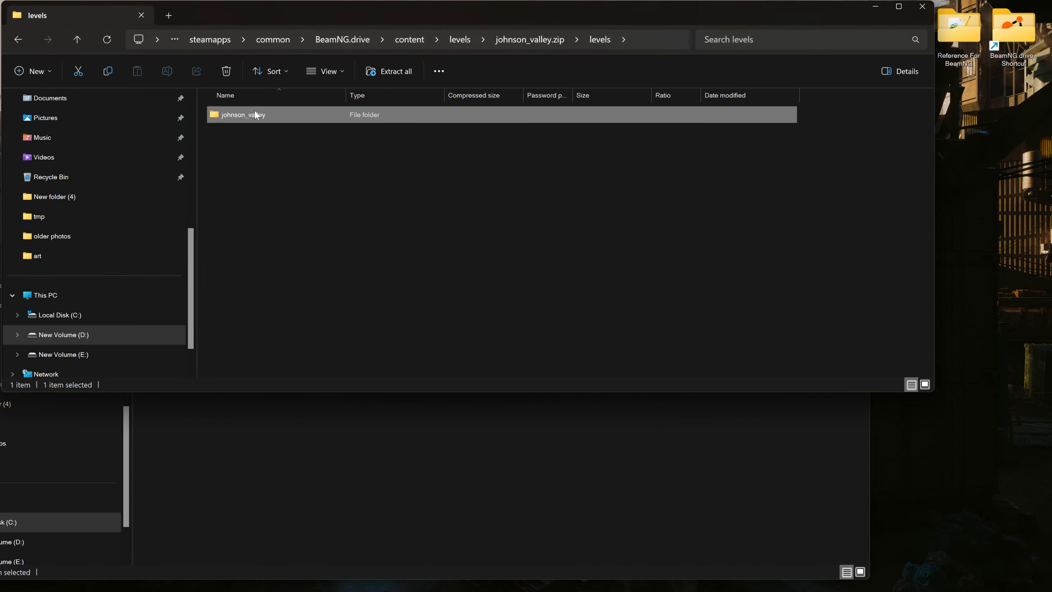
scroll(308, 269, "down", 5)
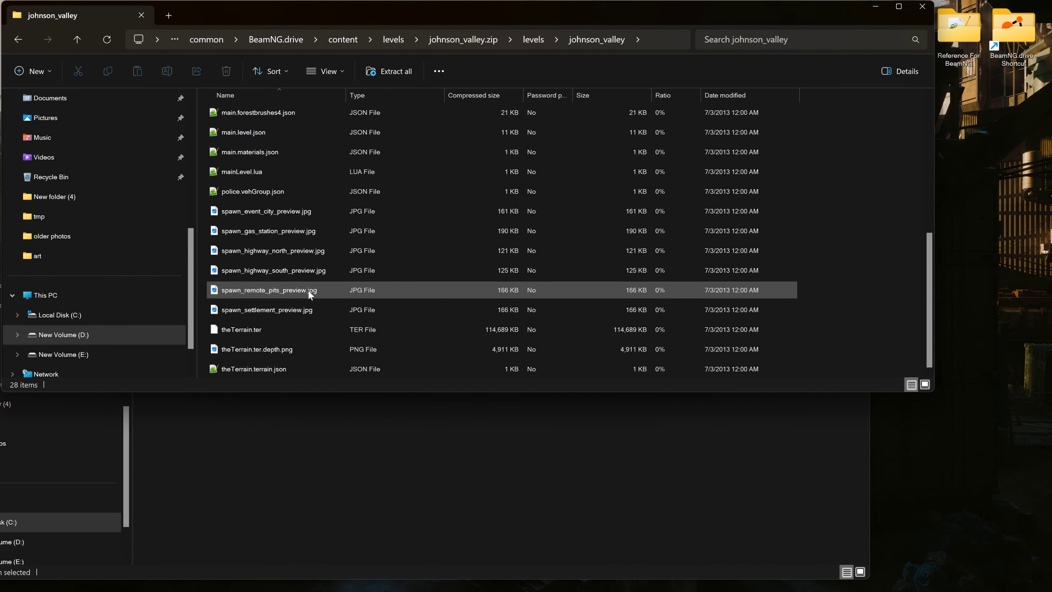
right_click(260, 353)
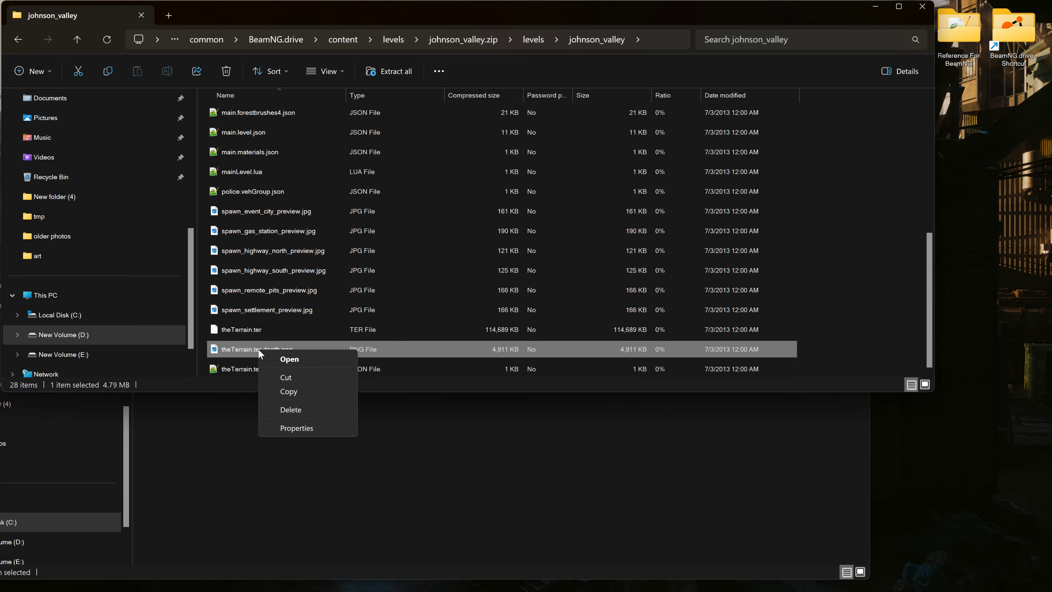
left_click(289, 359)
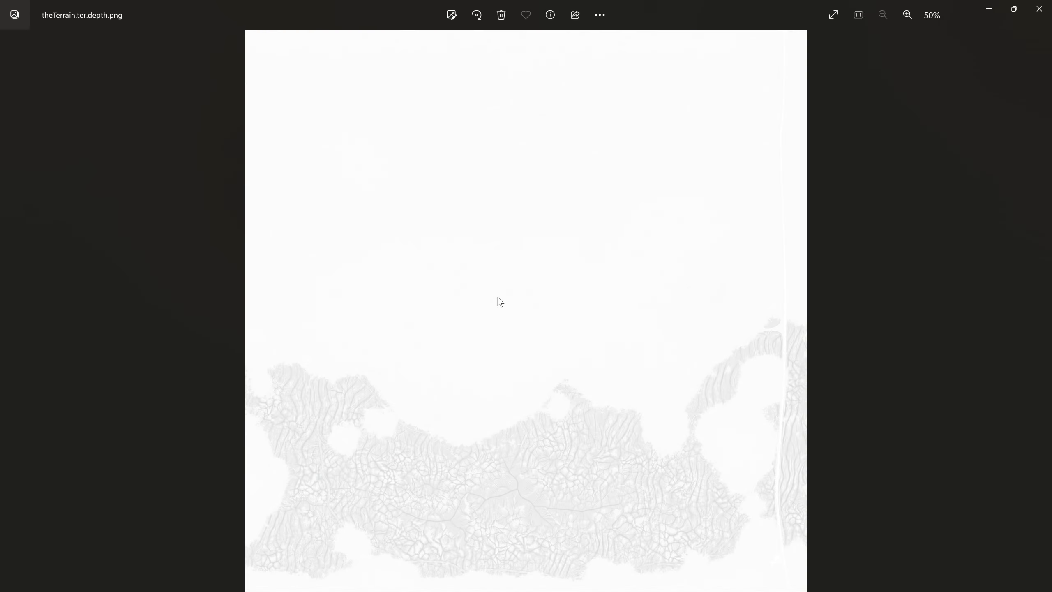
scroll(566, 451, "up", 1)
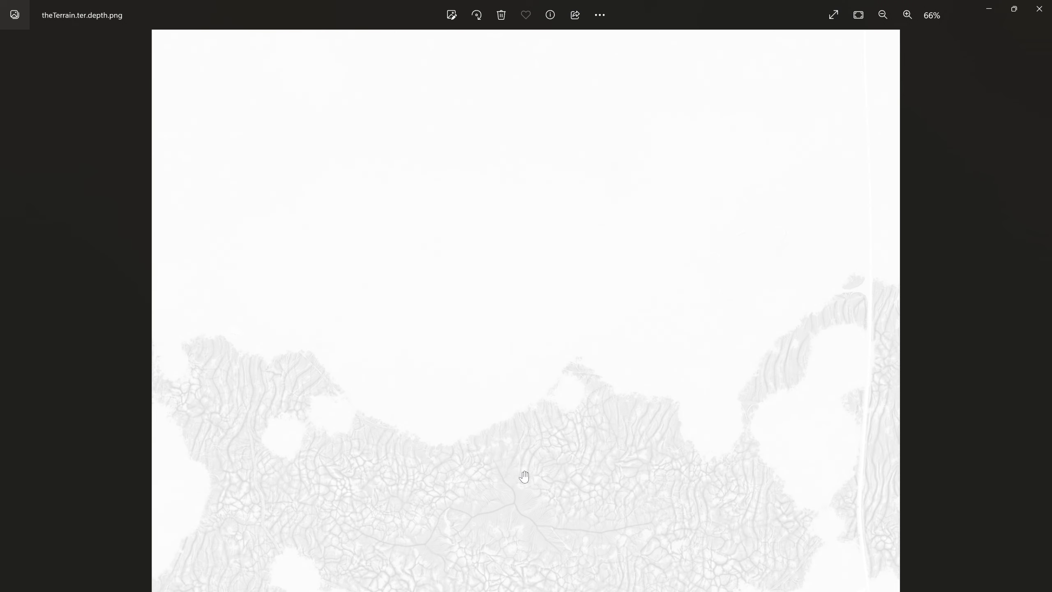
left_click_drag(538, 447, 576, 362)
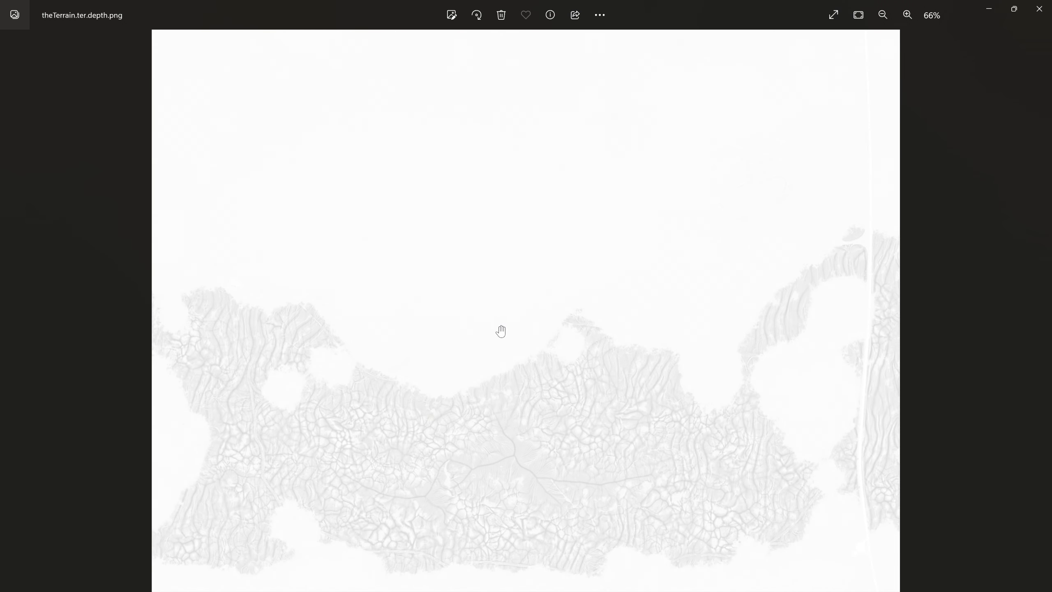
- Open theTerrain.ter.depth.png from the photo viewer in GIMP, for this one time only
right_click(492, 257)
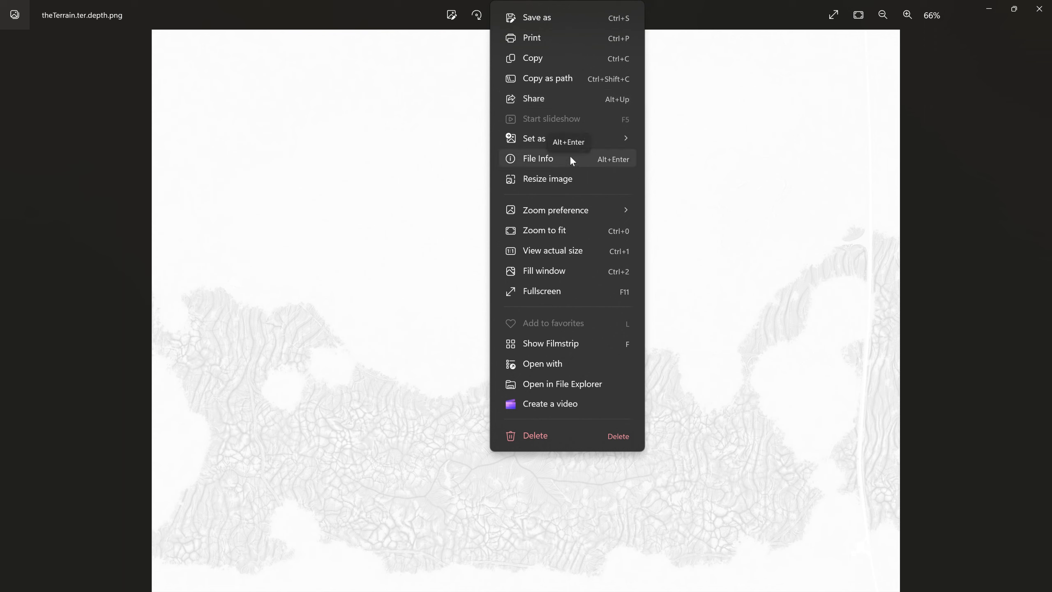
left_click(574, 364)
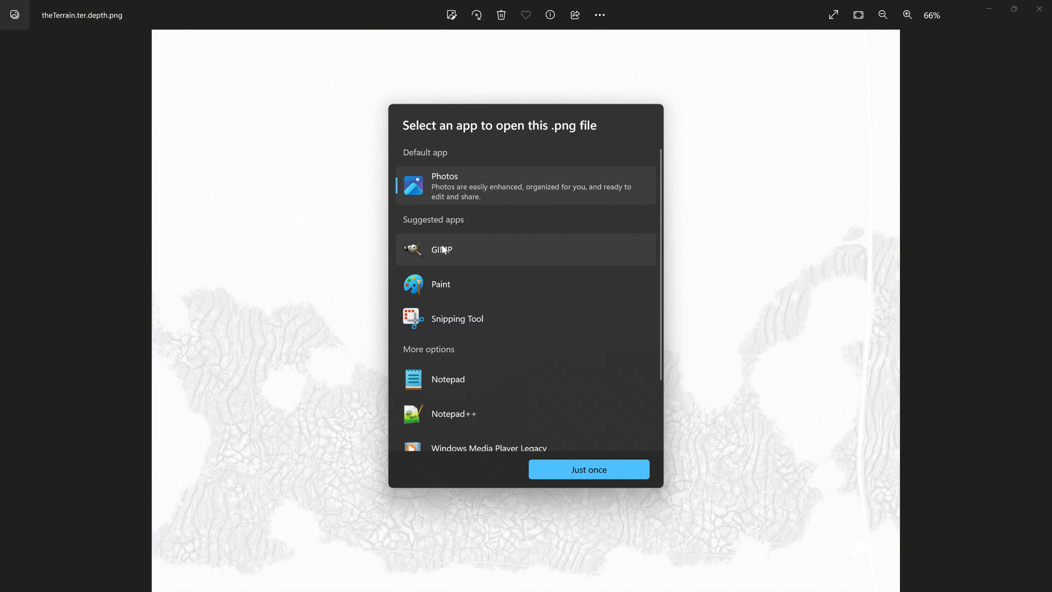
left_click(442, 245)
left_click(632, 473)
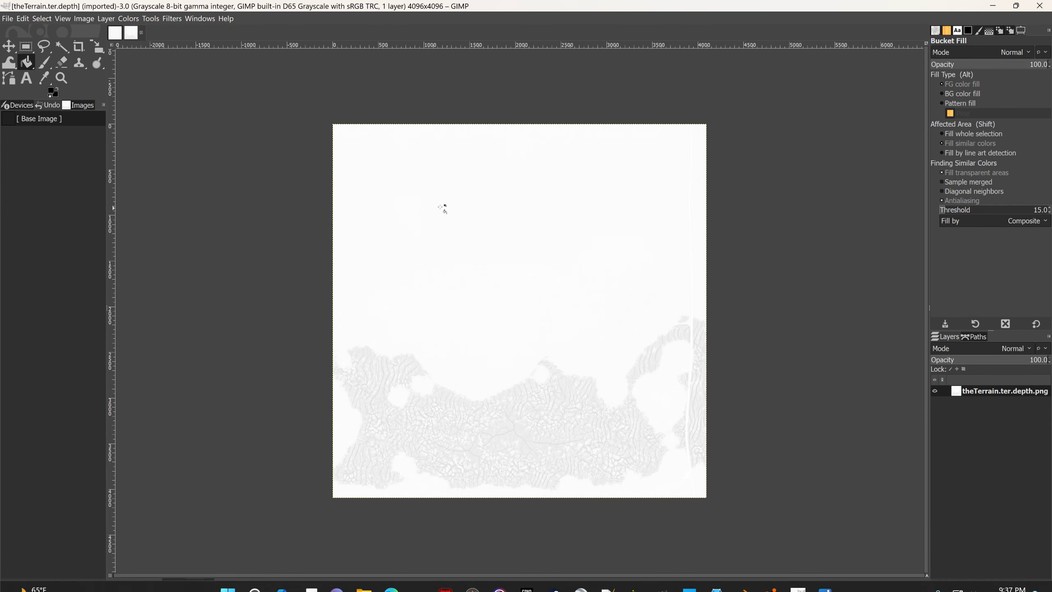
- Add a new layer filled entirely with black over the terrain depth image and flatten the image
scroll(527, 327, "up", 1, "ctrl")
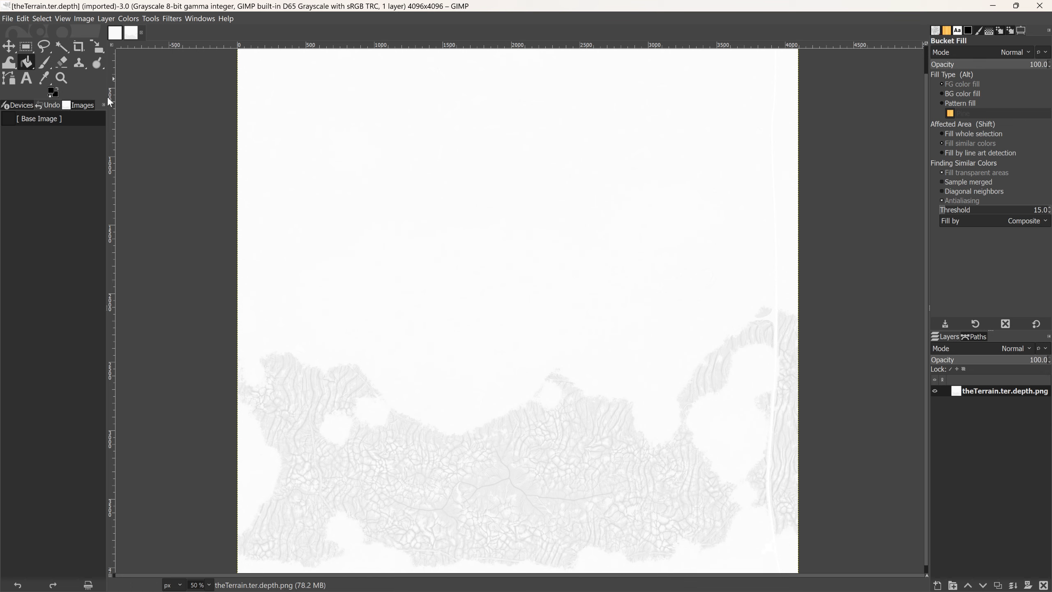
right_click(965, 389)
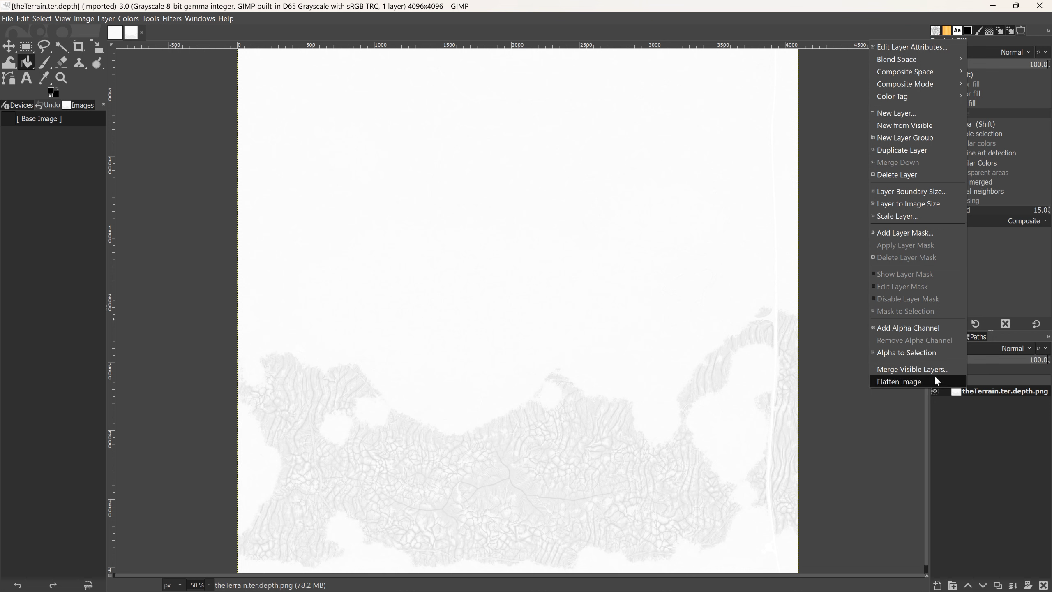
left_click(903, 113)
left_click(990, 232)
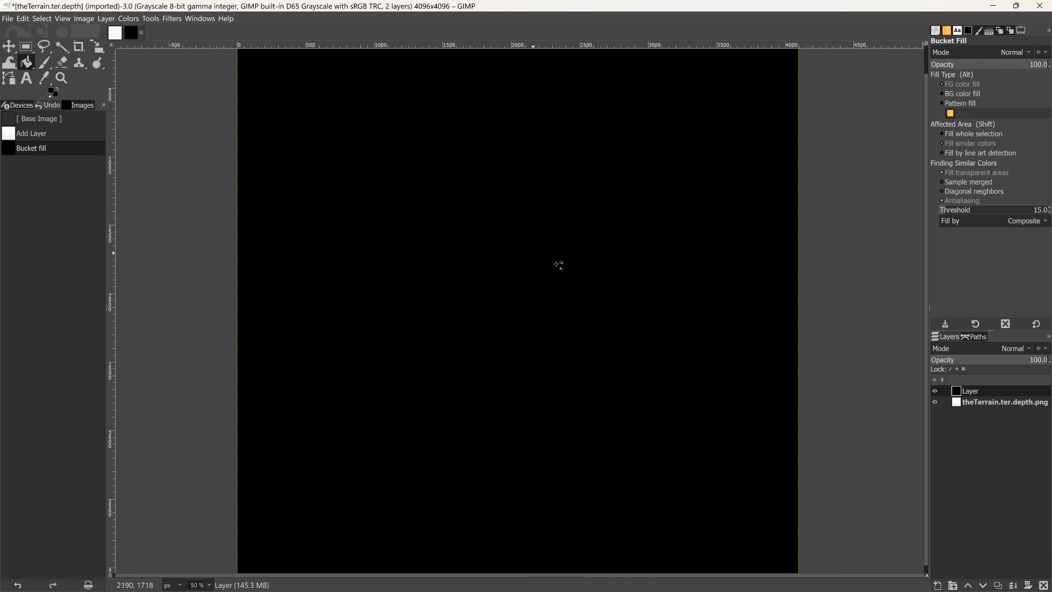
right_click(984, 392)
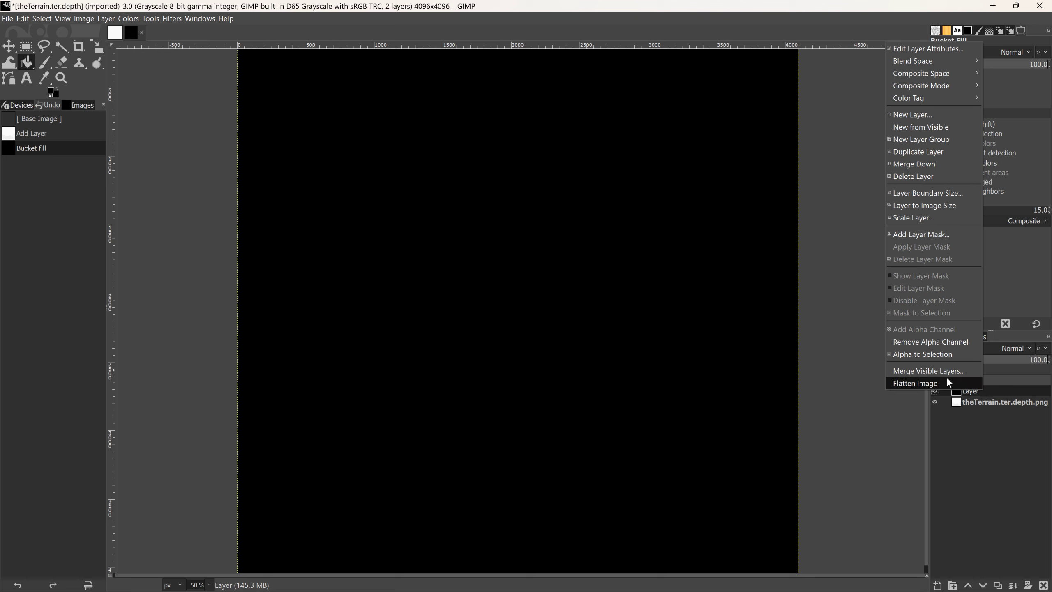
left_click(913, 383)
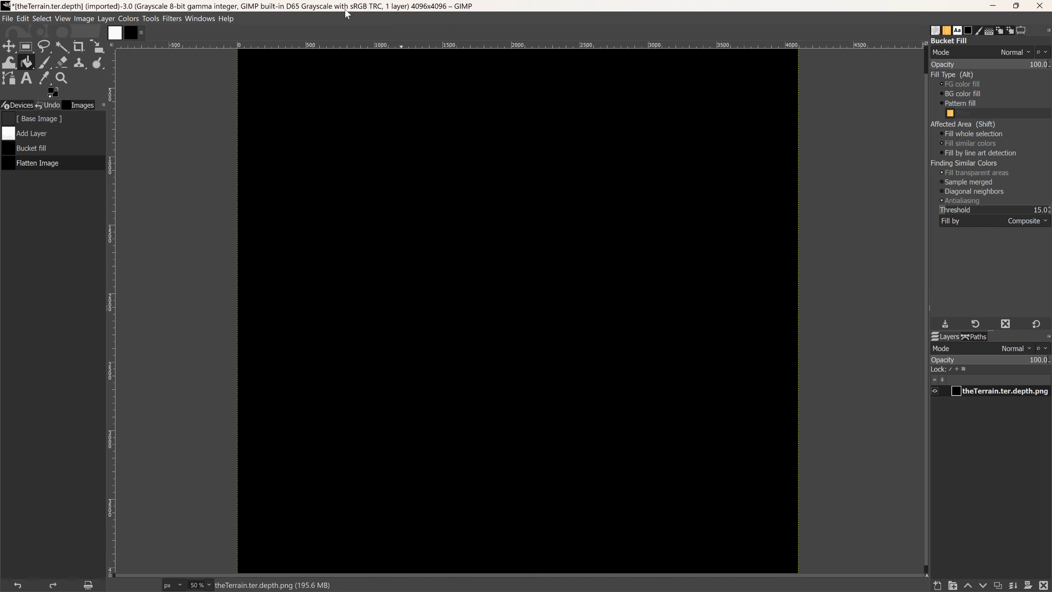
- Export the black image as PNG to 0.30\levels\johnson_valley, replacing theTerrain.ter.depth.png and keeping the default PNG options
left_click(8, 18)
left_click(52, 176)
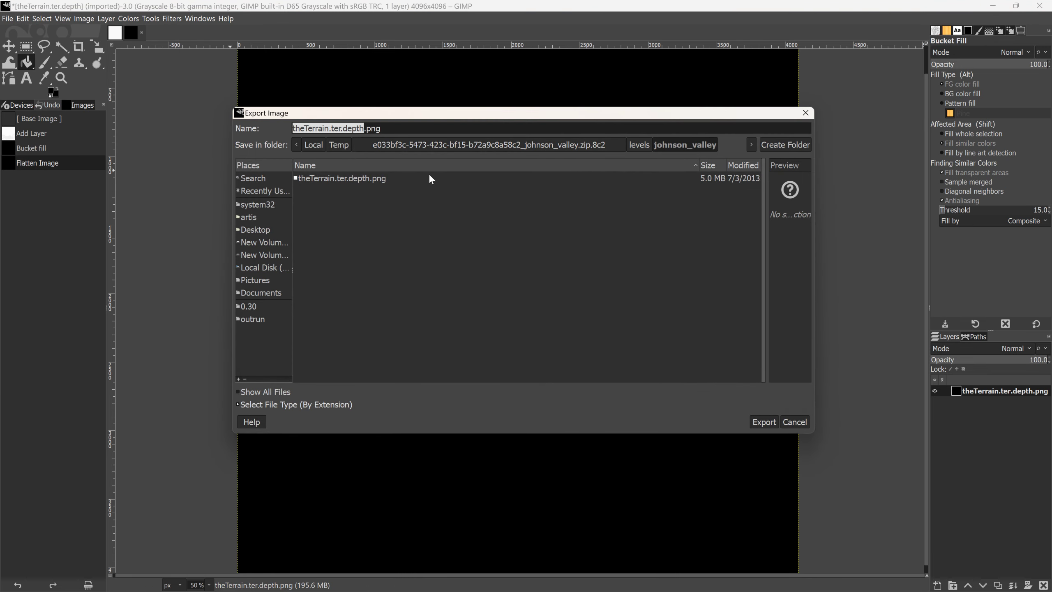
left_click(256, 307)
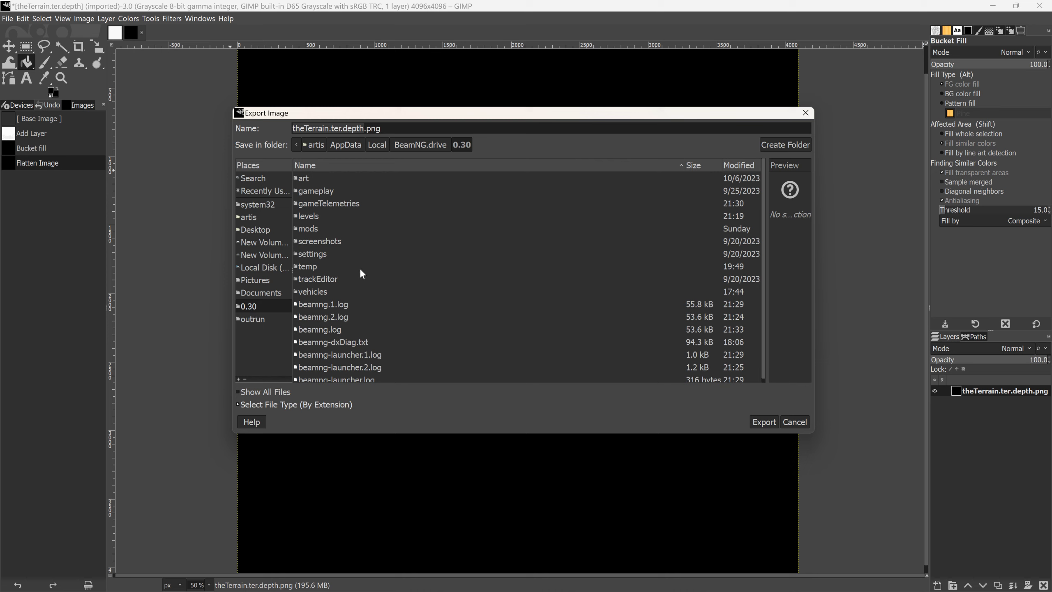
double_click(312, 216)
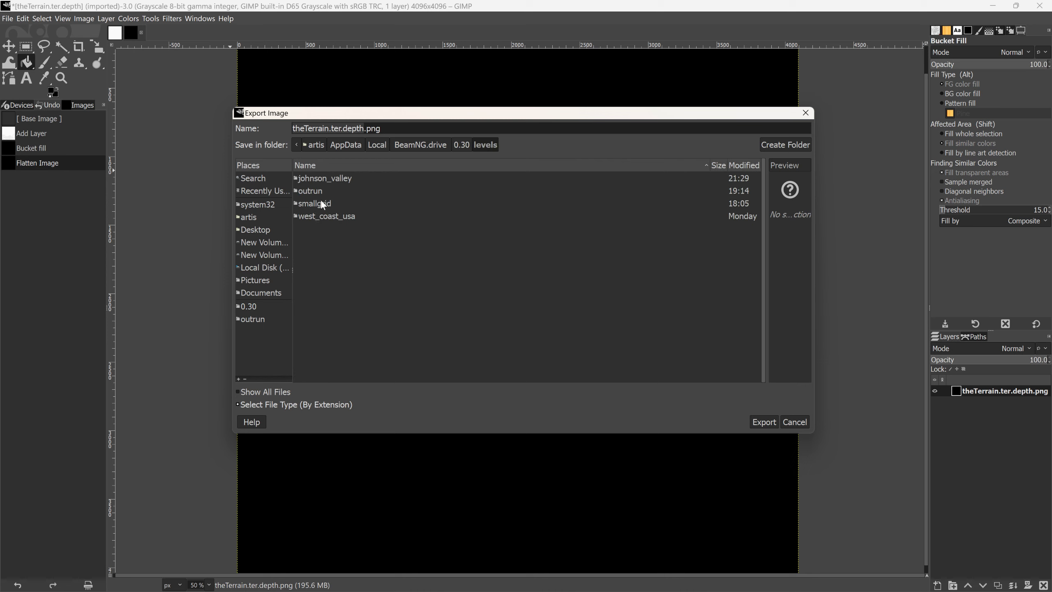
double_click(325, 179)
scroll(369, 274, "down", 1)
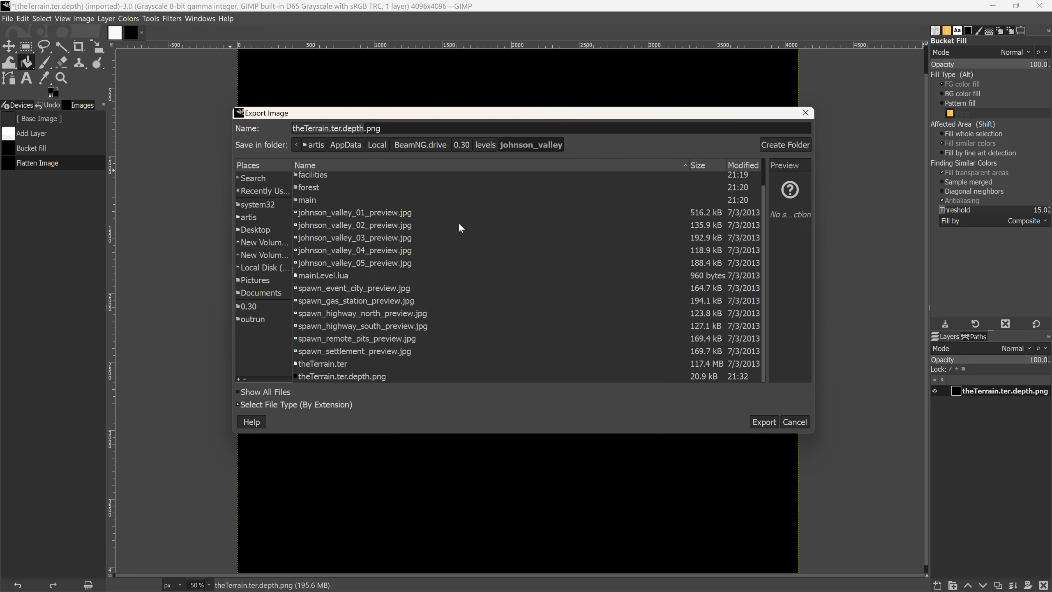
left_click(368, 377)
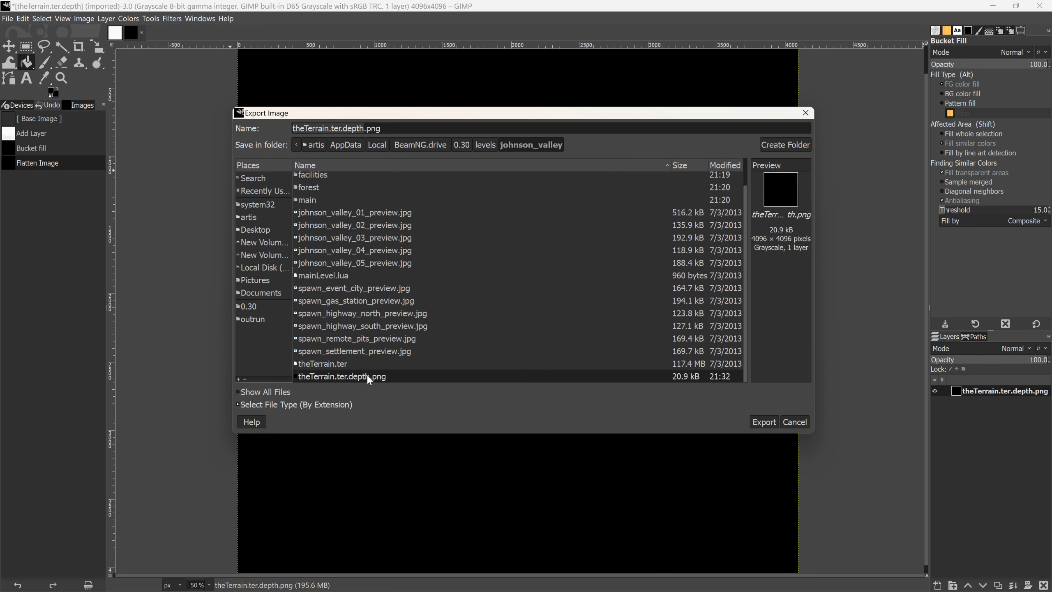
left_click(764, 422)
left_click(597, 320)
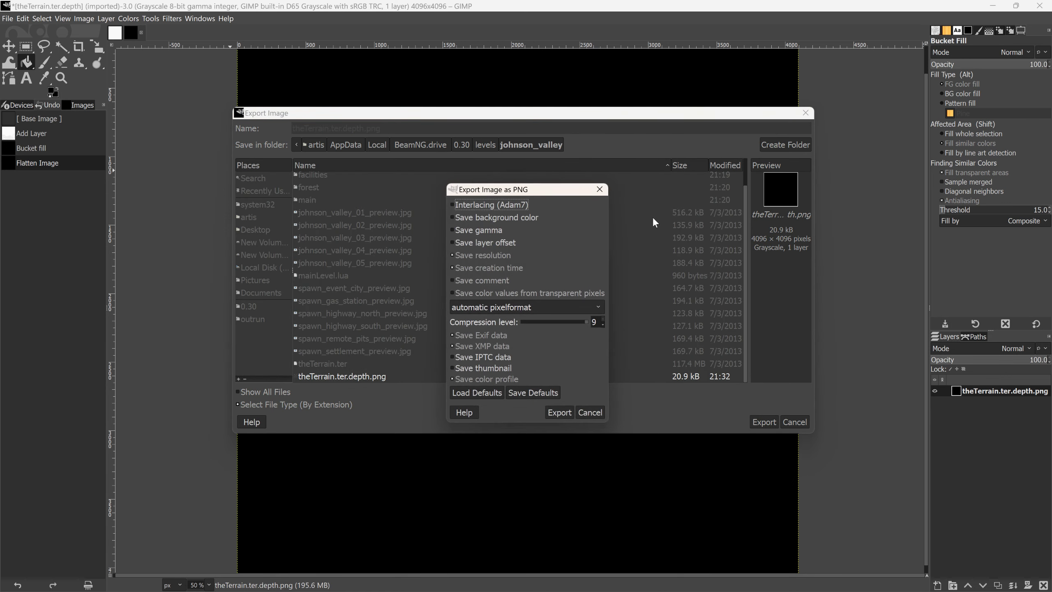
left_click(568, 414)
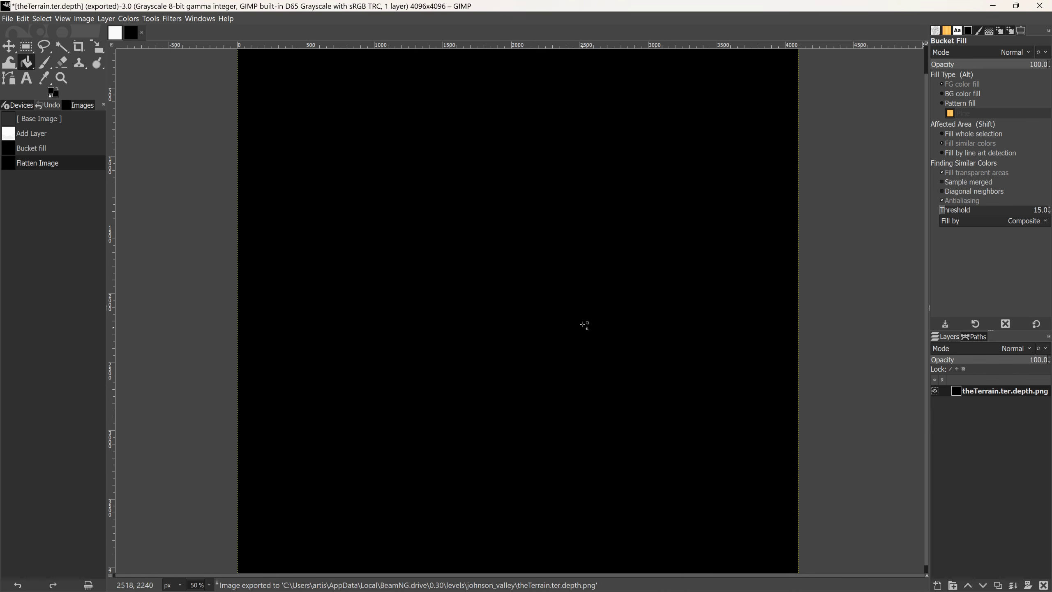
- Switch to the running BeamNG.drive window
key("alt+Tab")
key("alt+Tab")
key("alt+Tab")
key("alt+Tab")
key("alt+Tab")
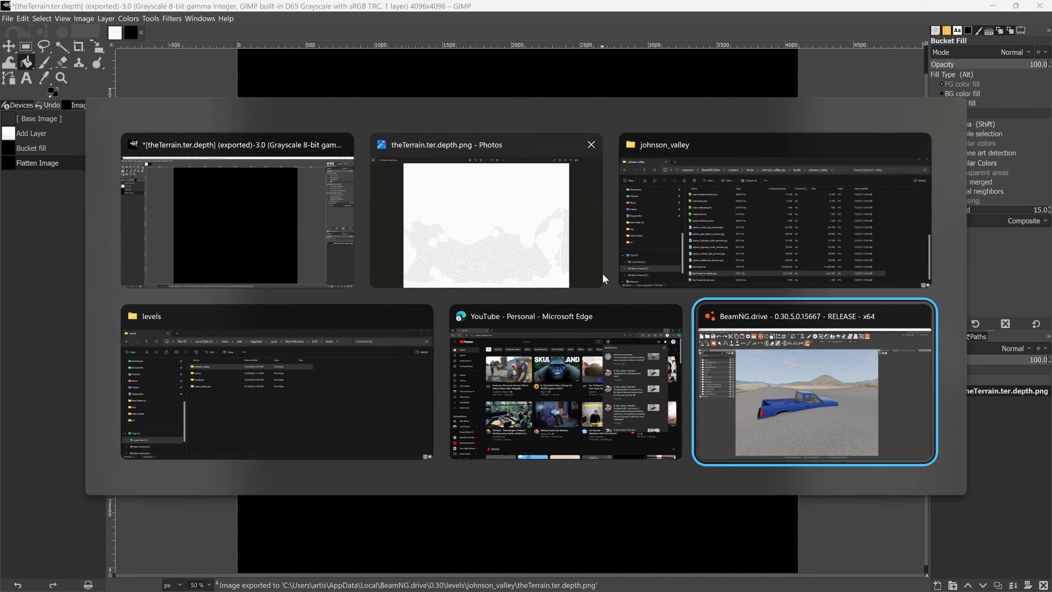
- In BeamNG.drive's world editor, select the thePlayer pickup and raise it vertically out of the asphalt
key("alt+Tab")
left_click(288, 158)
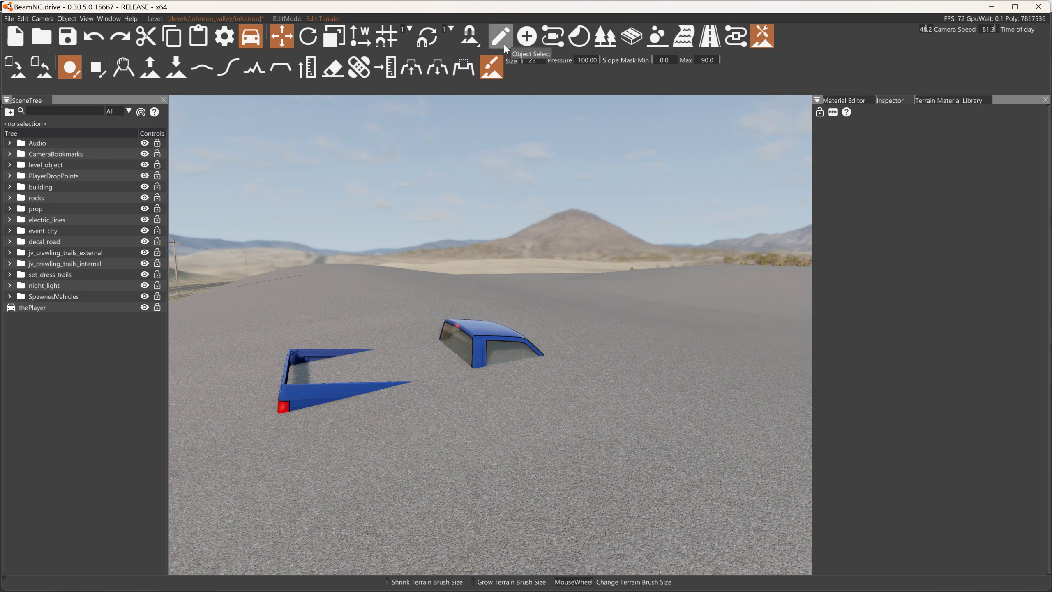
left_click(37, 307)
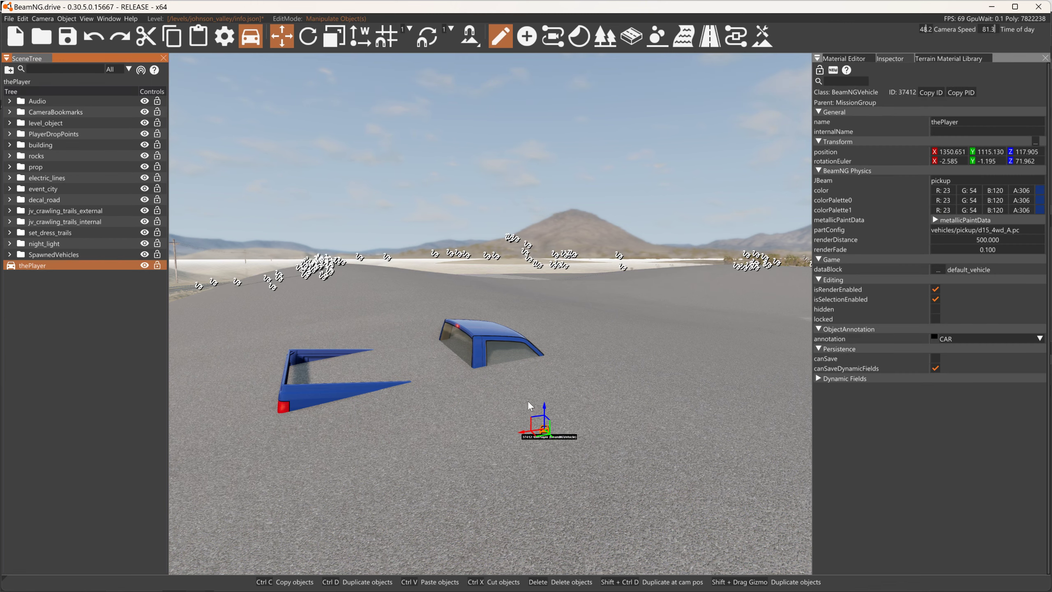
left_click_drag(547, 415, 573, 301)
- Switch to GIMP and revert the terrain depth image to its Add Layer state in the undo history
key("alt+Tab")
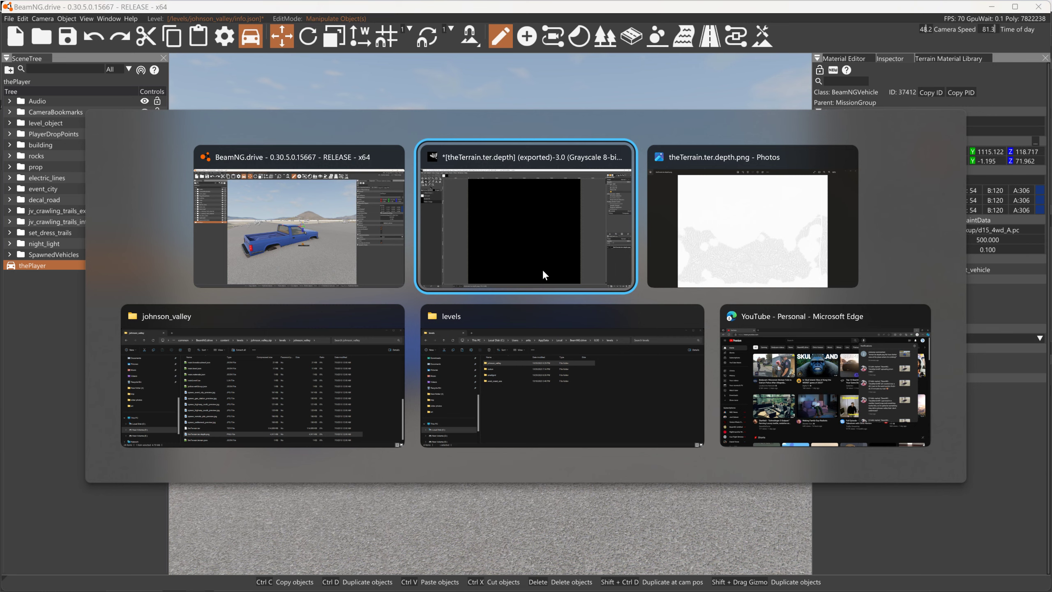
key("alt+Tab")
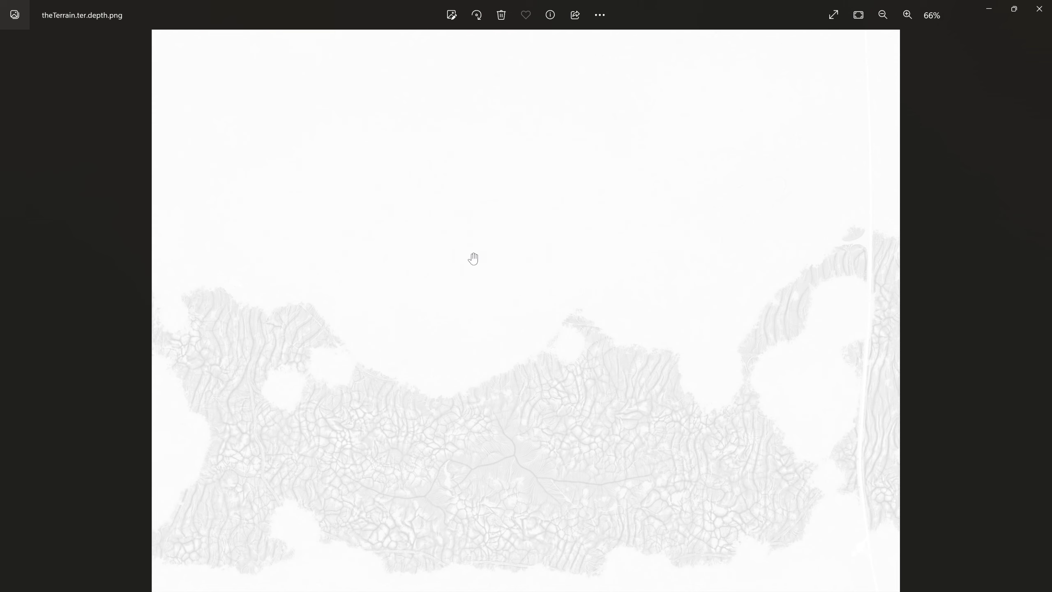
key("alt+Tab")
key("alt+Tab")
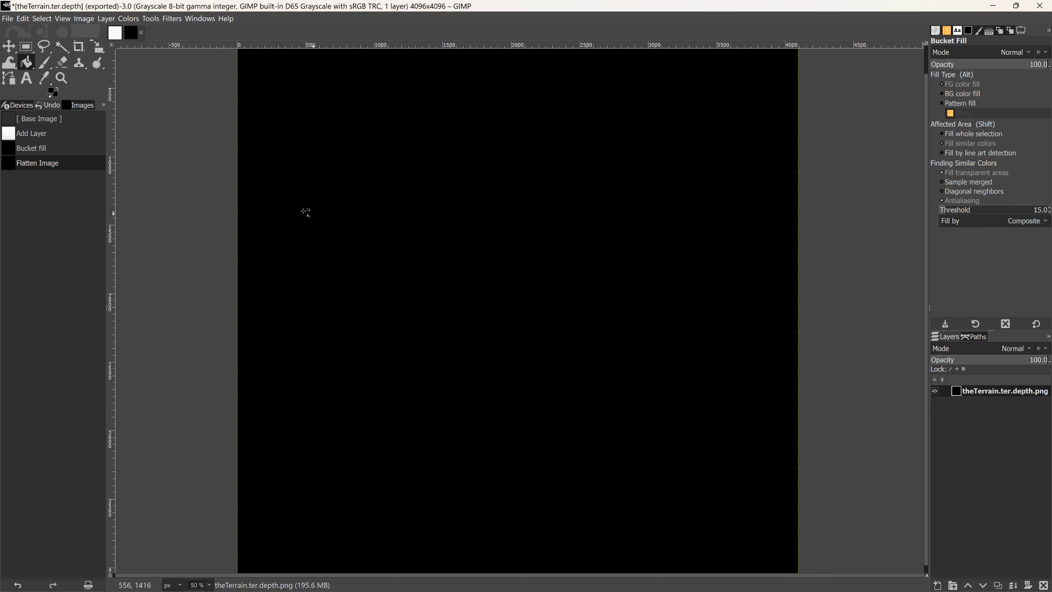
left_click(42, 134)
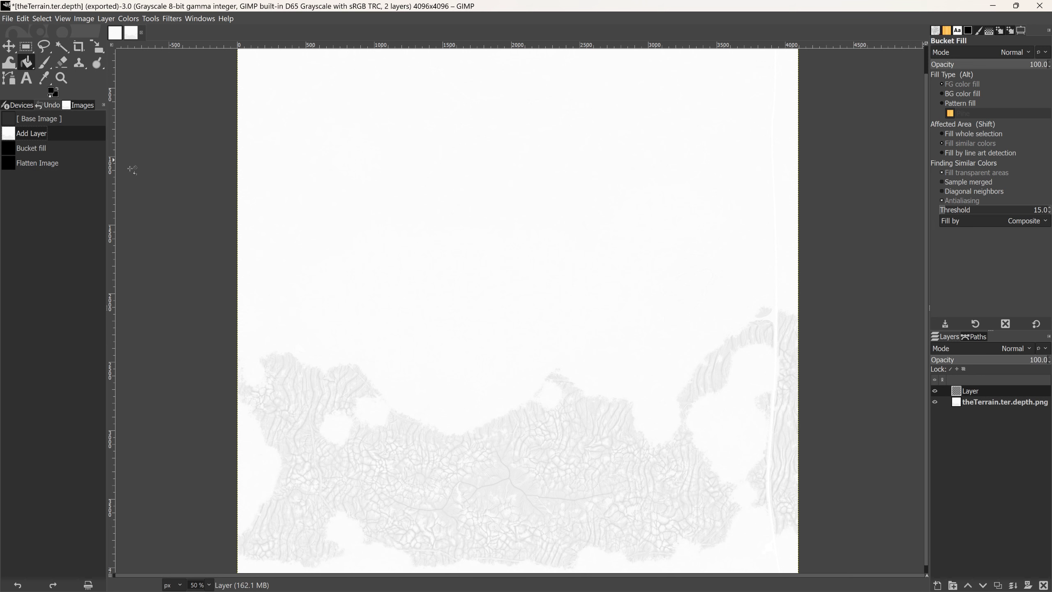
- Set the foreground color to white (ffffff) and bucket-fill the new layer with it
left_click(44, 63)
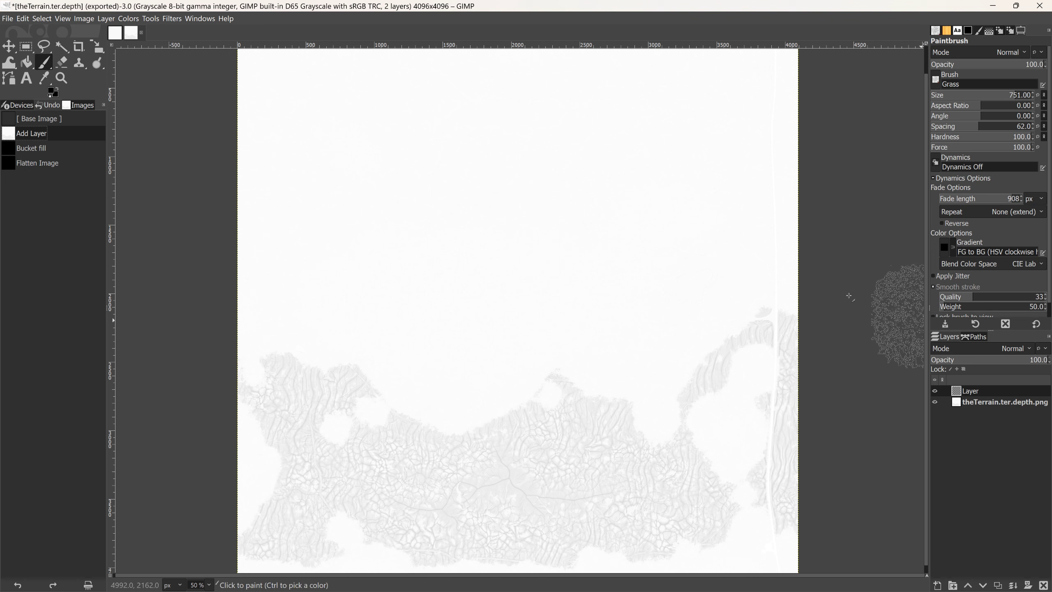
left_click(53, 92)
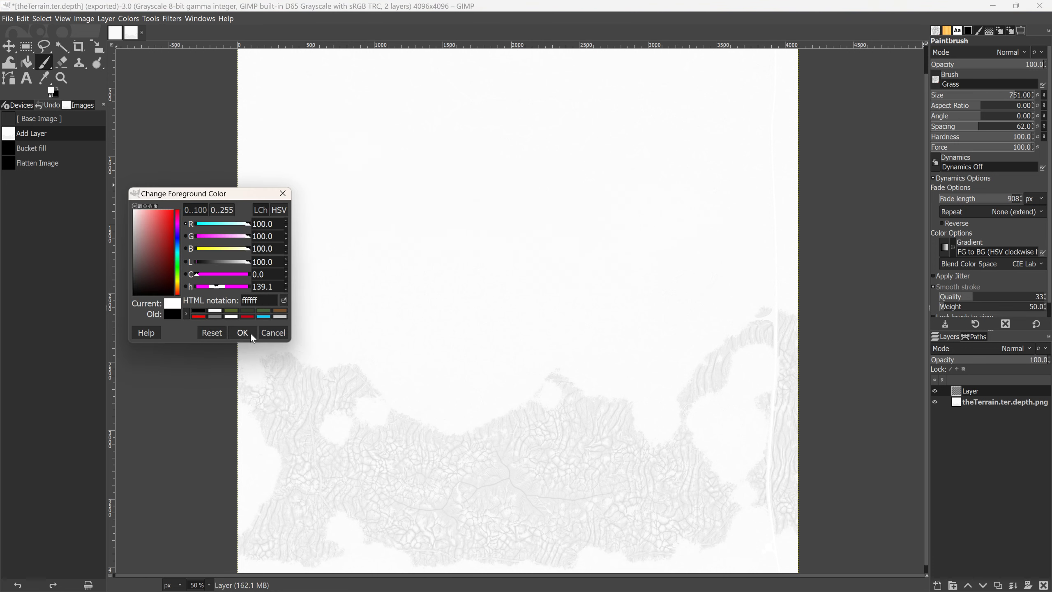
left_click(243, 333)
left_click(27, 62)
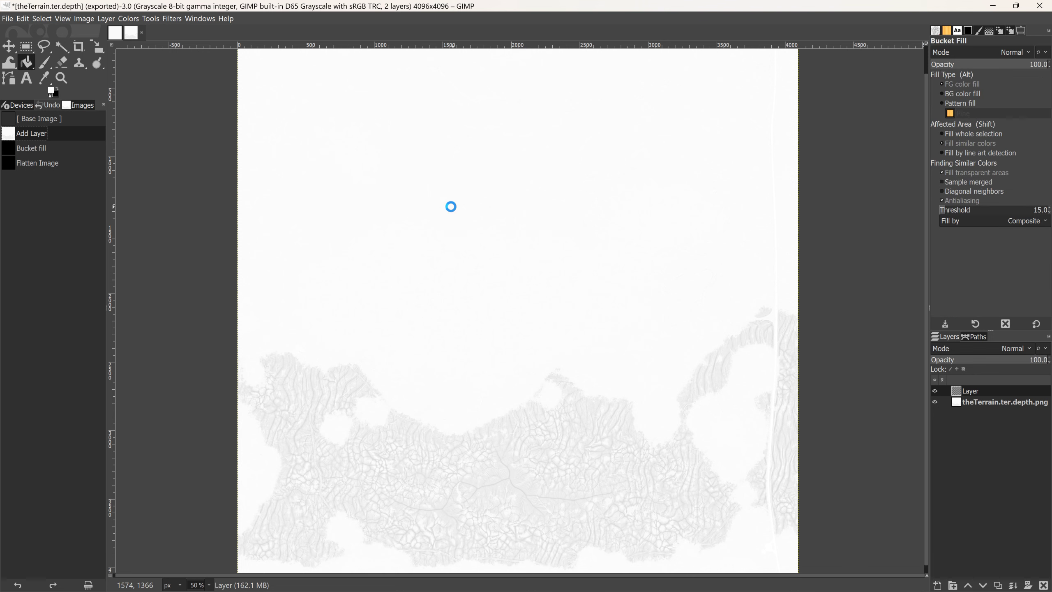
left_click(451, 206)
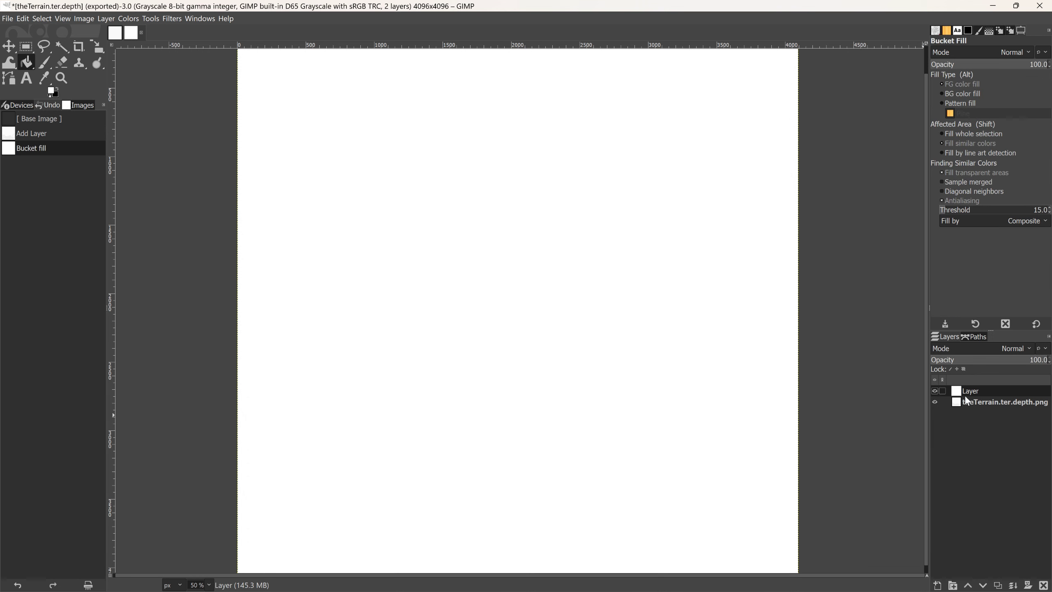
- Flatten the white image and export it over theTerrain.ter.depth.png
right_click(965, 396)
left_click(905, 581)
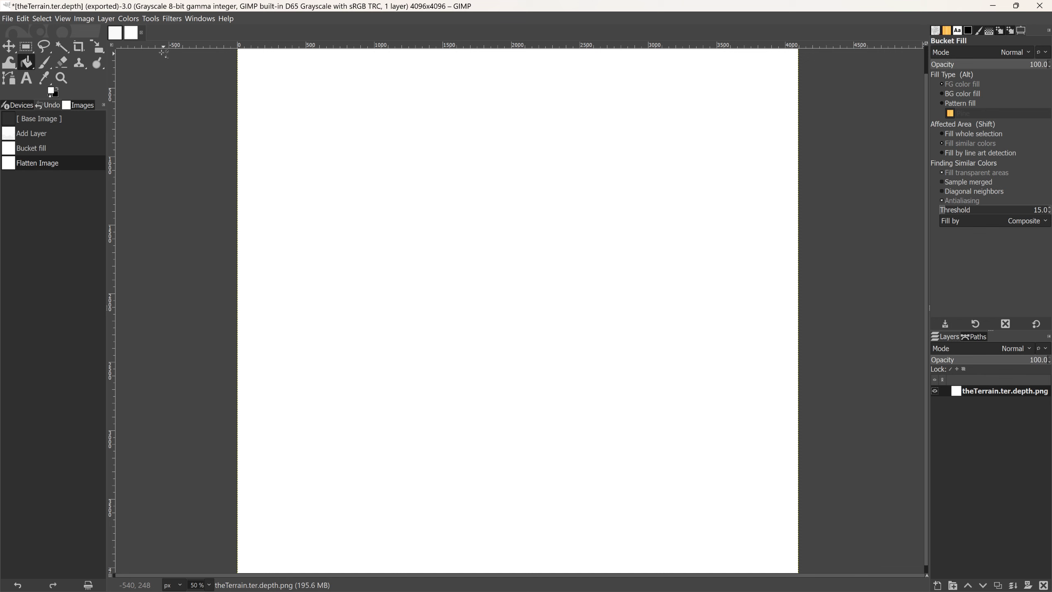
left_click(7, 19)
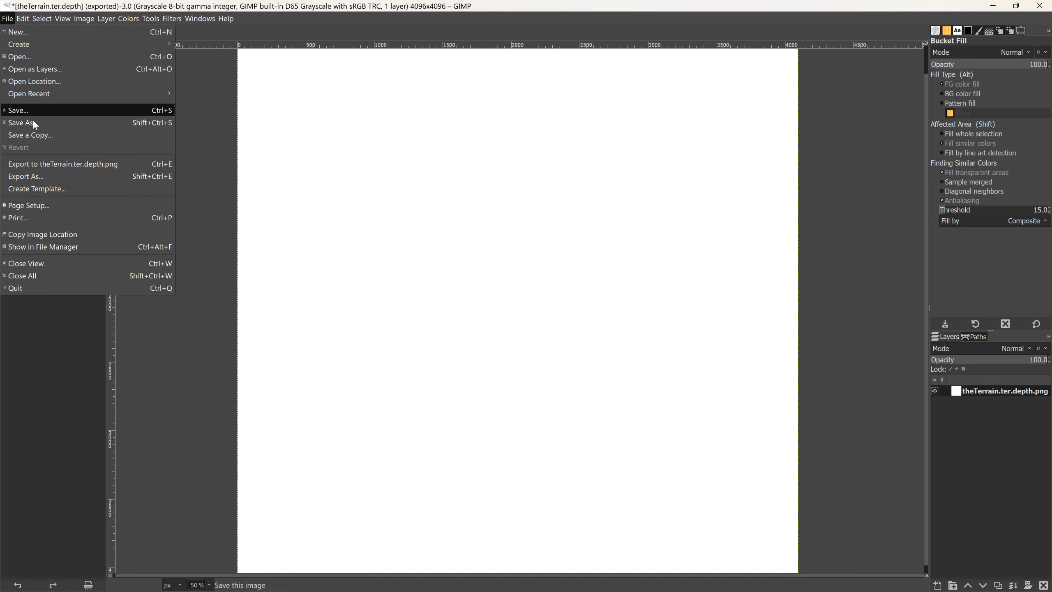
left_click(38, 161)
- Switch to BeamNG.drive and rebuild the level's collision
key("alt+Tab")
key("alt+Tab")
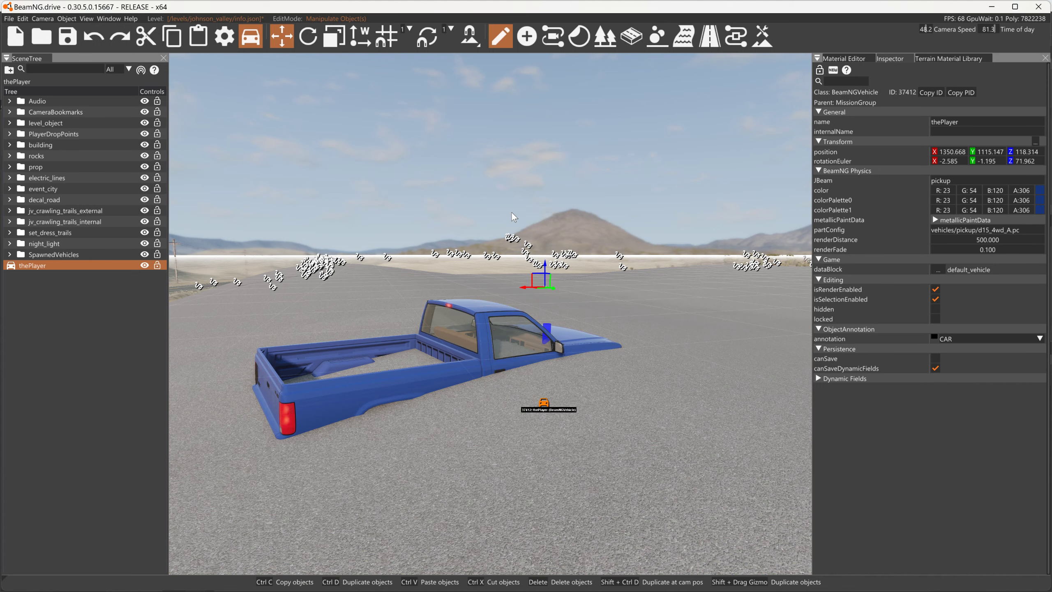
left_click(22, 18)
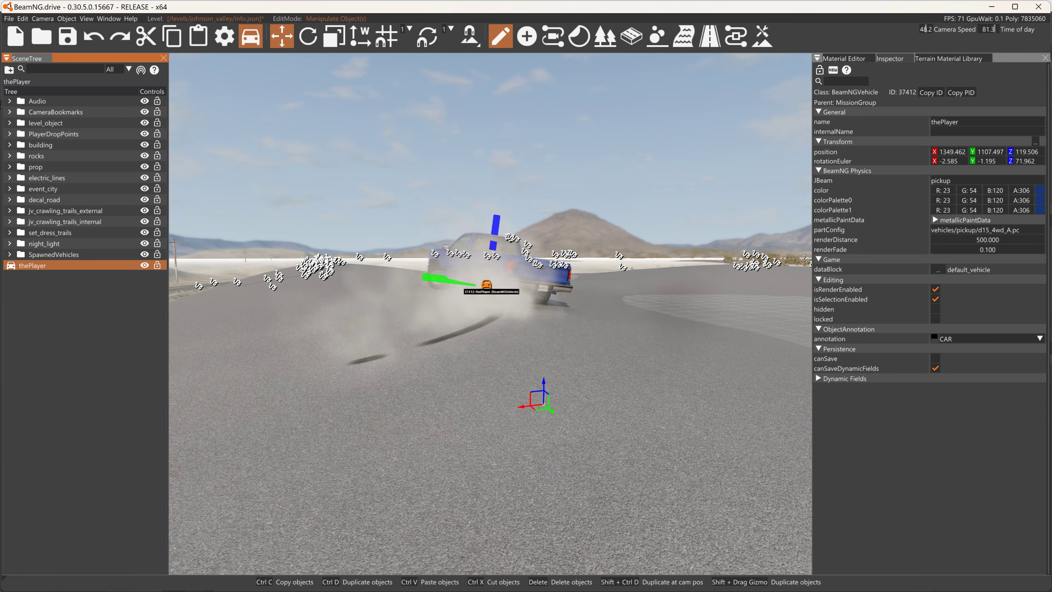
- Drive the pickup around the asphalt and out onto the sand to test how it sits on the ground
key("w")
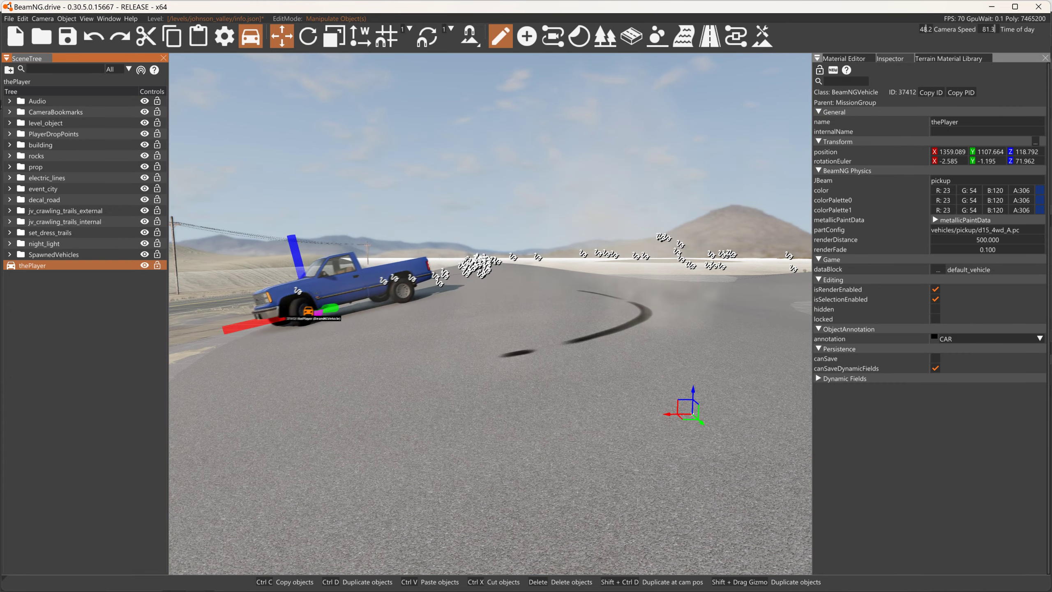
key("w")
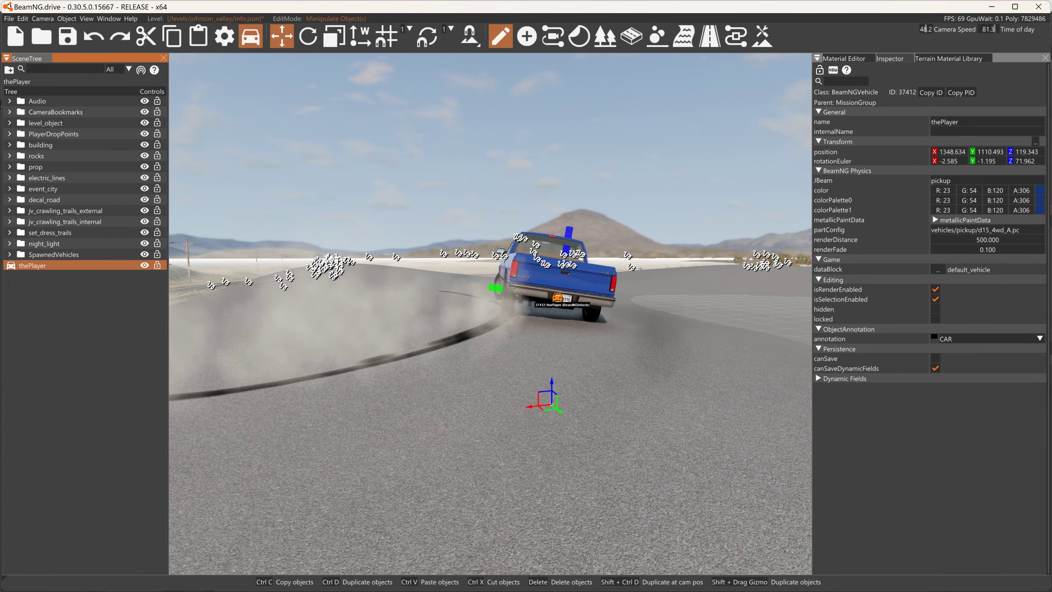
key("f")
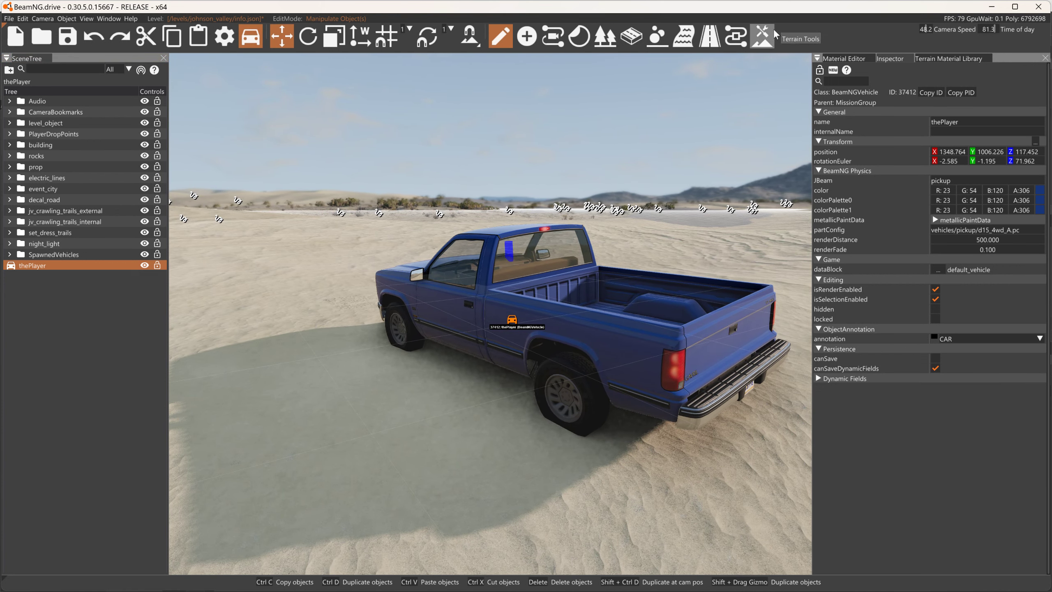
- Activate the Terrain Tools and narrow the Terrain Painter window
left_click(763, 37)
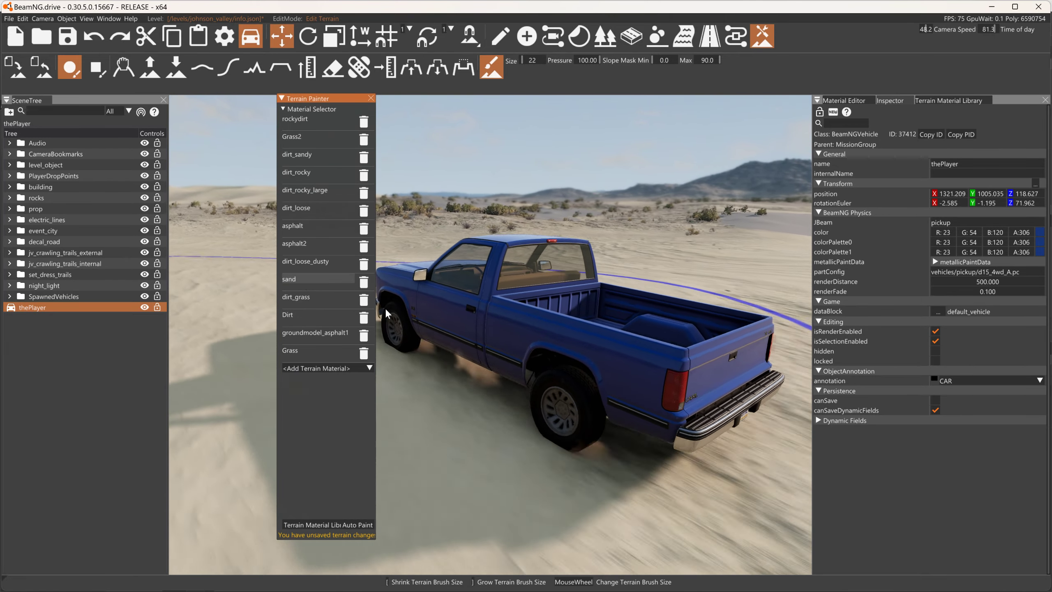
left_click_drag(376, 278, 334, 279)
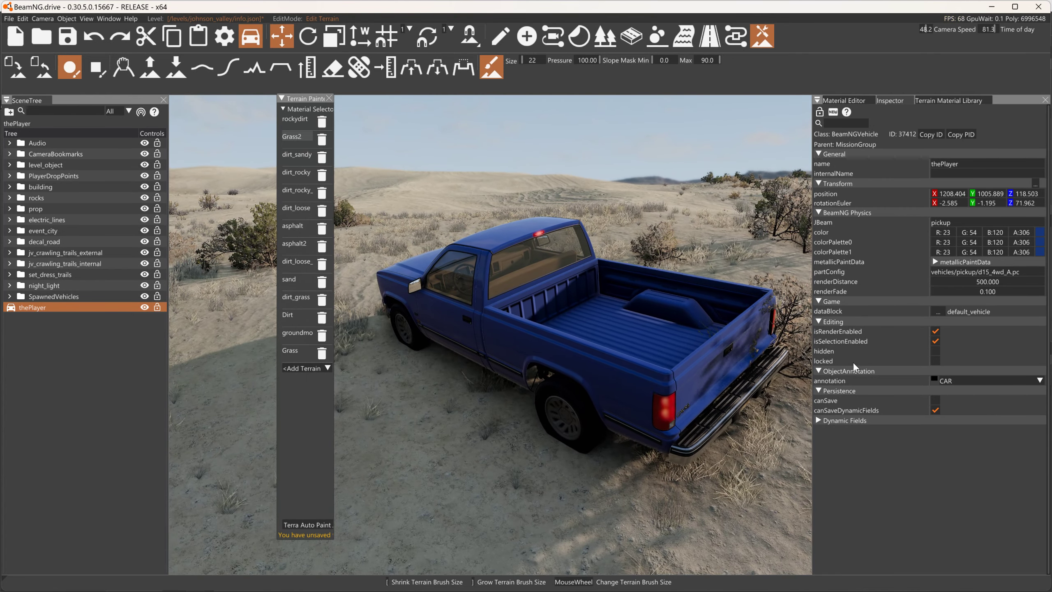
- Set the Grass2 terrain material's ground model to MUD and save the changes to file
left_click(948, 100)
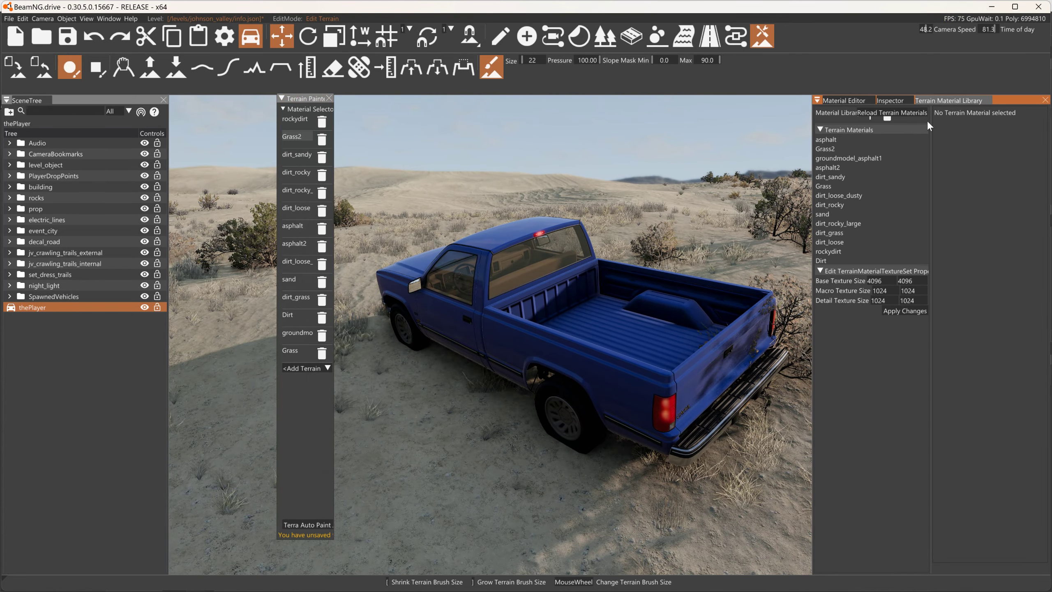
left_click(841, 147)
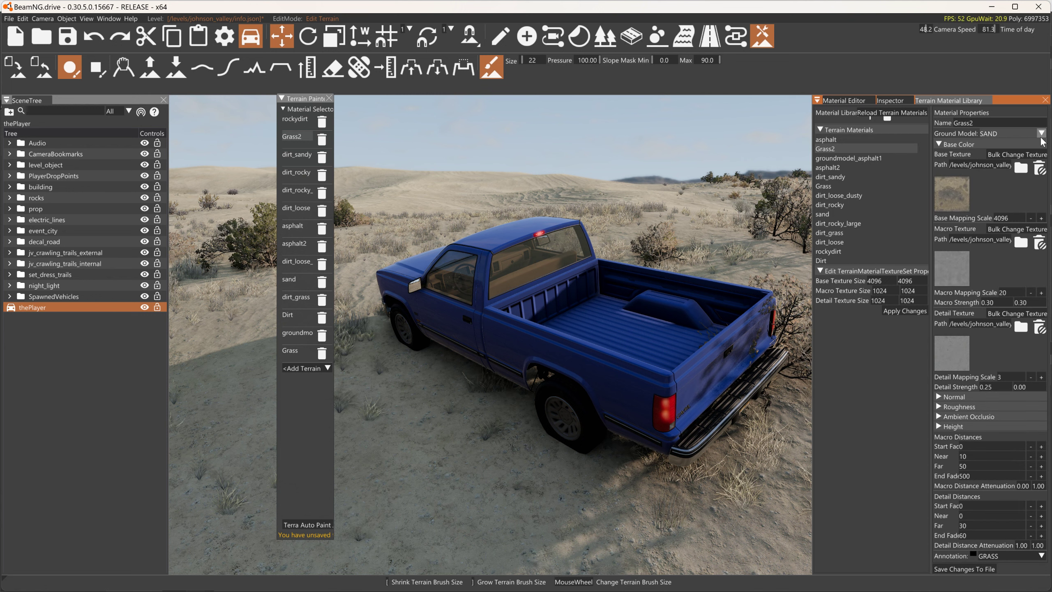
left_click(1015, 134)
scroll(1009, 169, "down", 5)
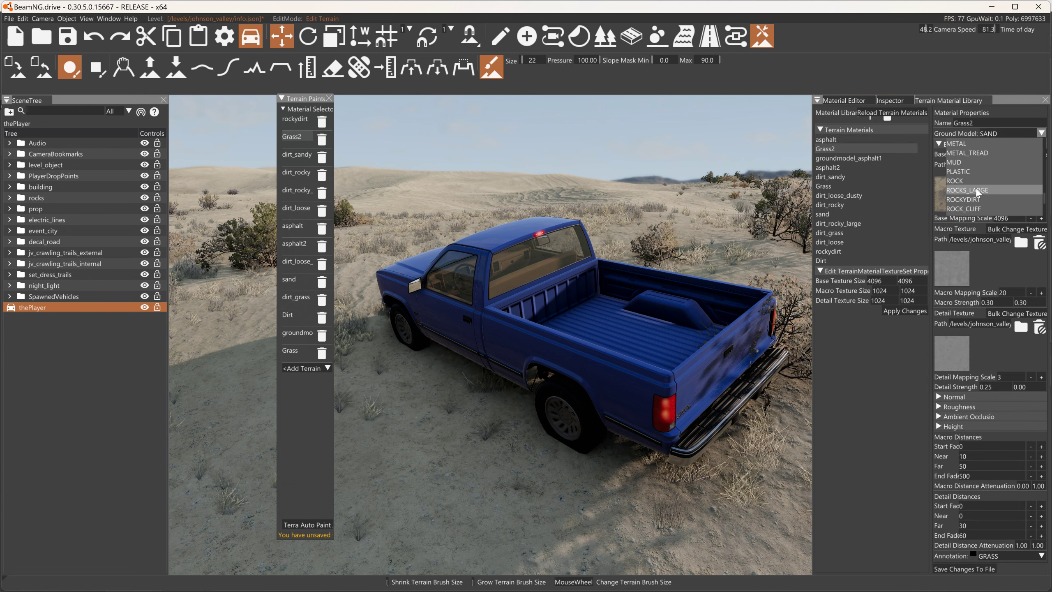
left_click(959, 161)
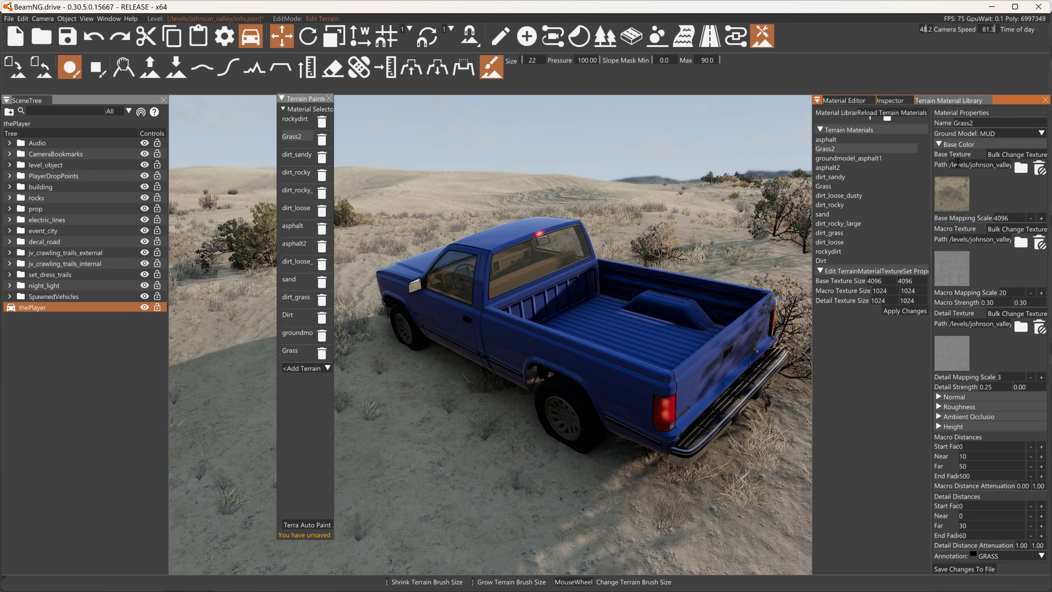
left_click(958, 570)
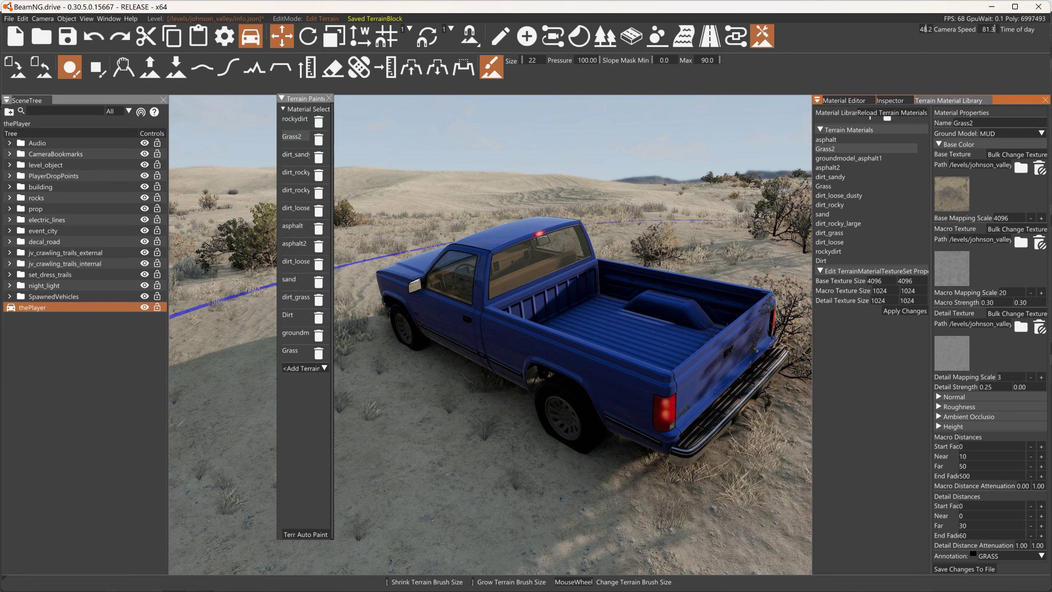
- Paint Grass2 on the terrain around the pickup and rebuild the collision
left_click(467, 310)
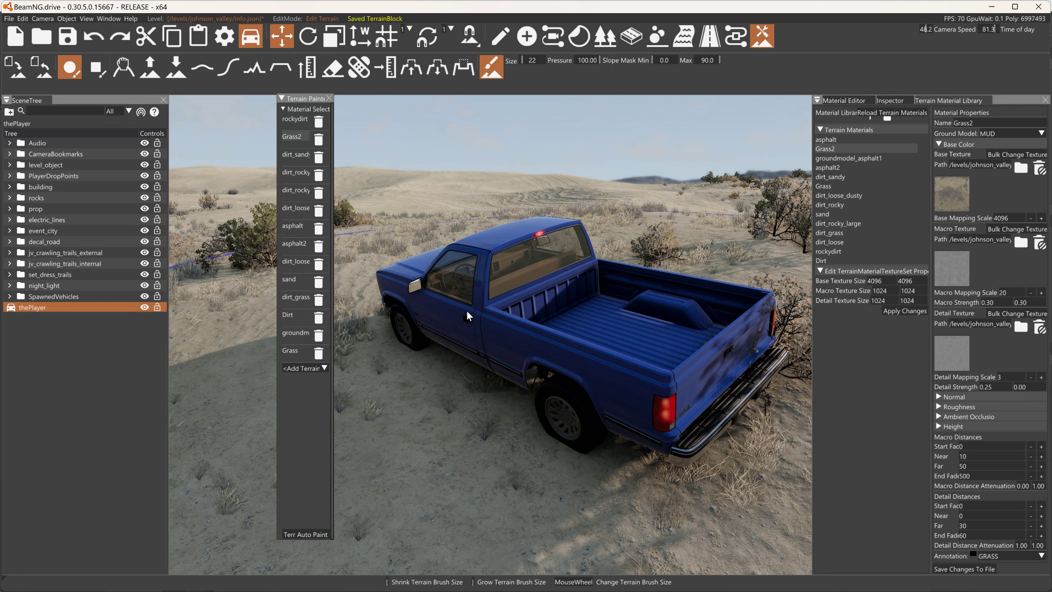
left_click(23, 18)
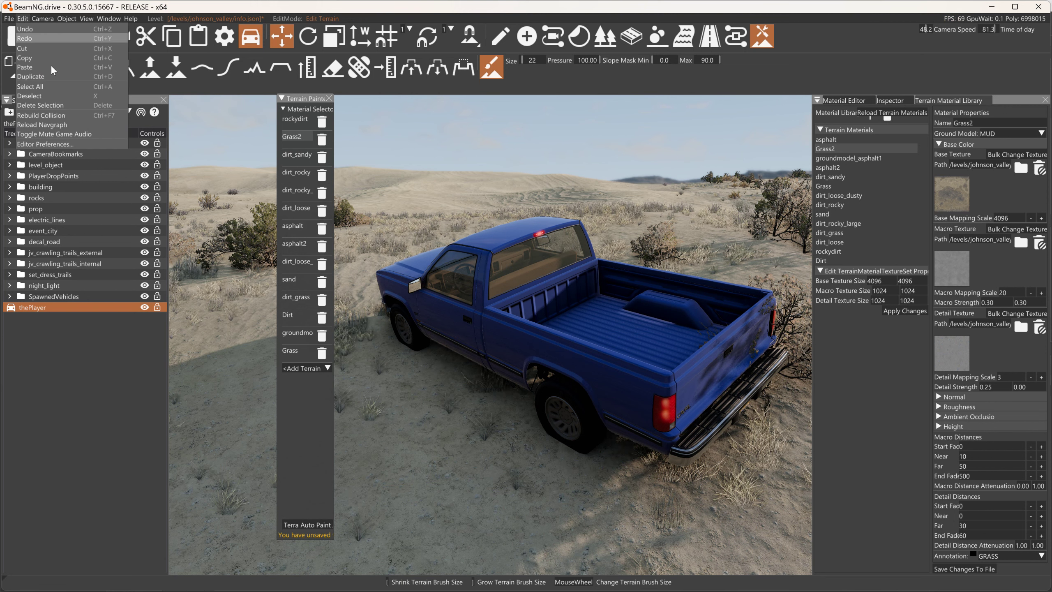
- Choose the asphalt terrain material and paint it on the ground around the pickup
left_click(313, 202)
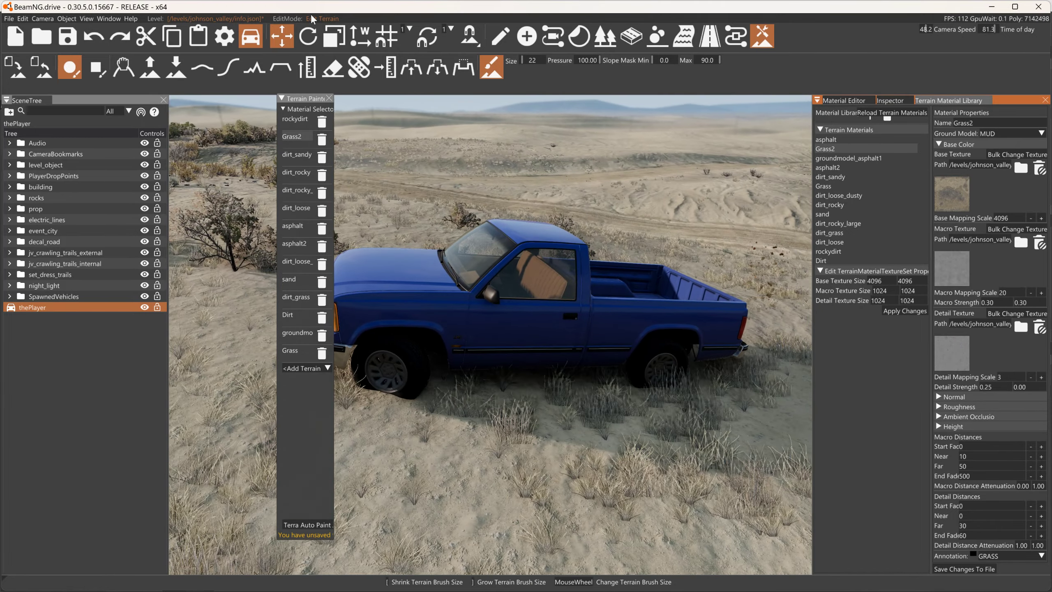
left_click(299, 227)
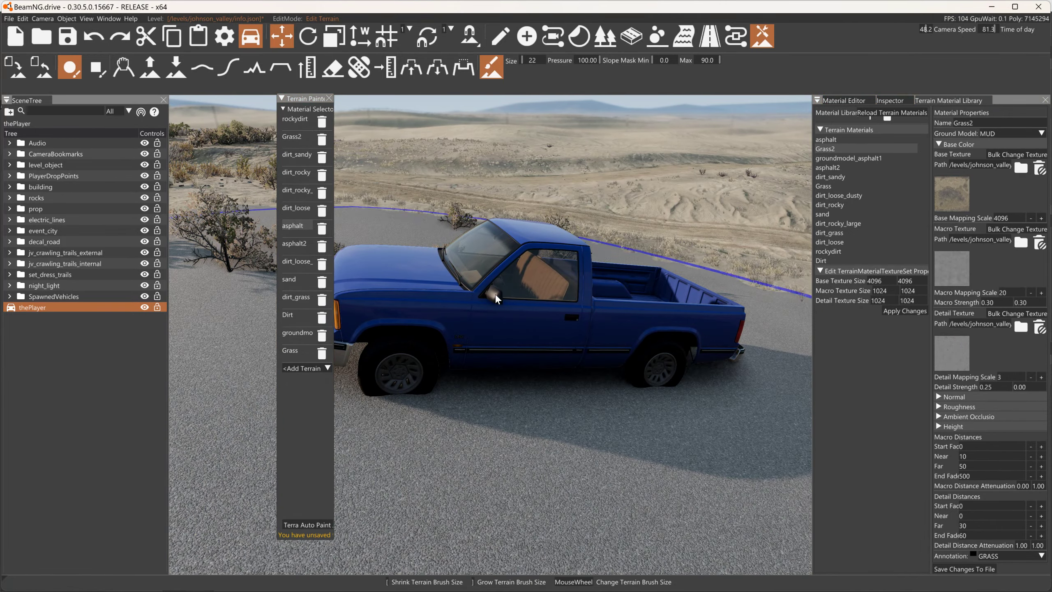